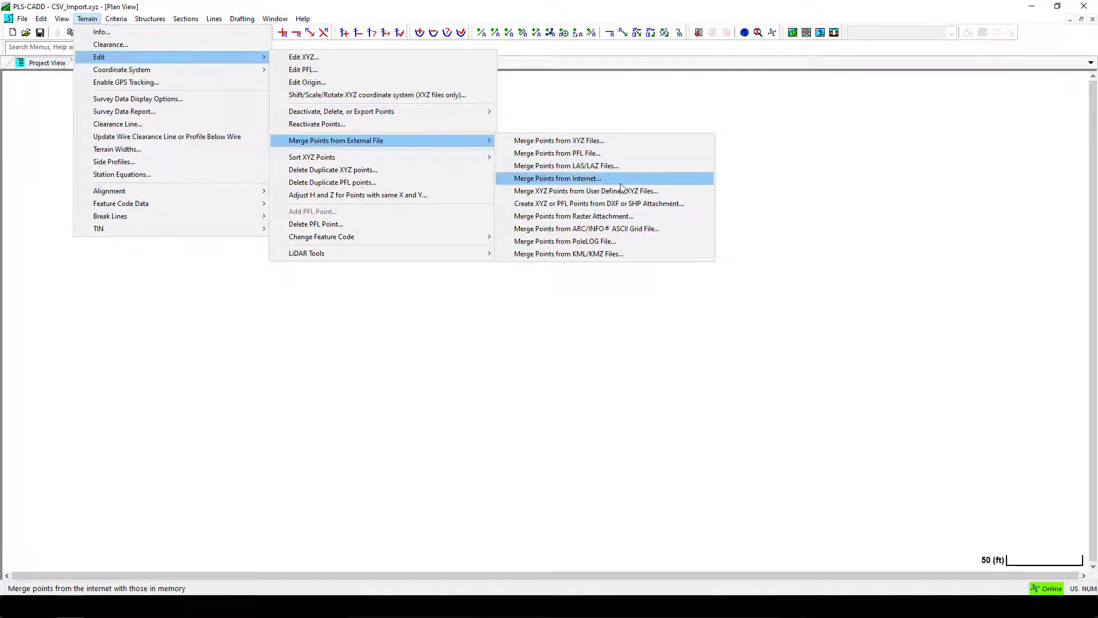
Step: Merge XYZ points from the user defined file PNEZHD_USft_WISouth_NAD27.csv in the Import CSV Video folder
left_click(674, 191)
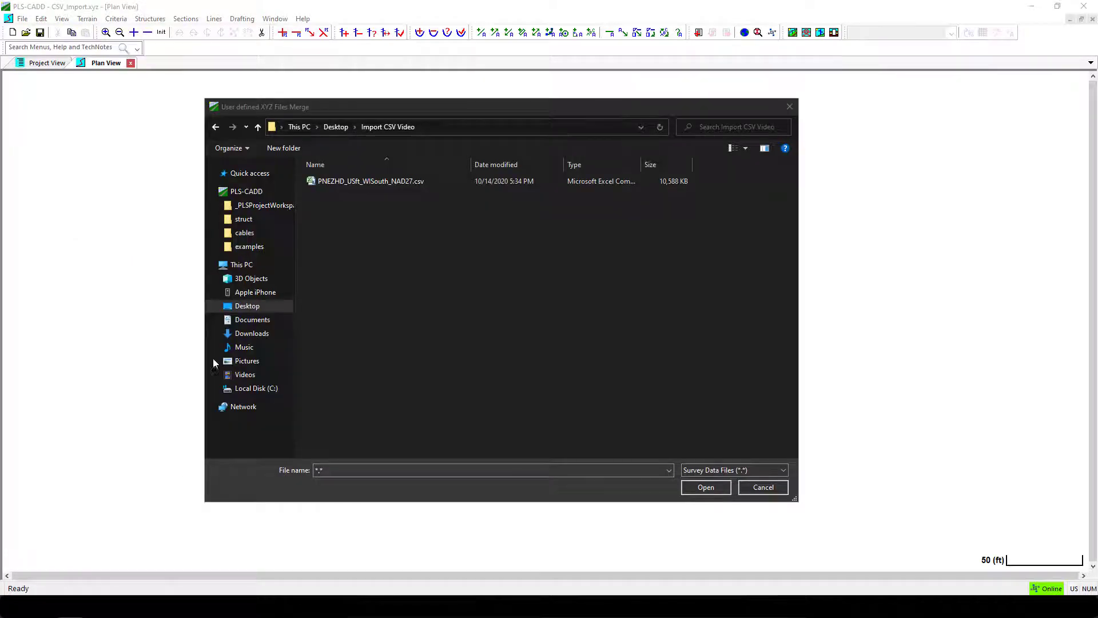
left_click(341, 179)
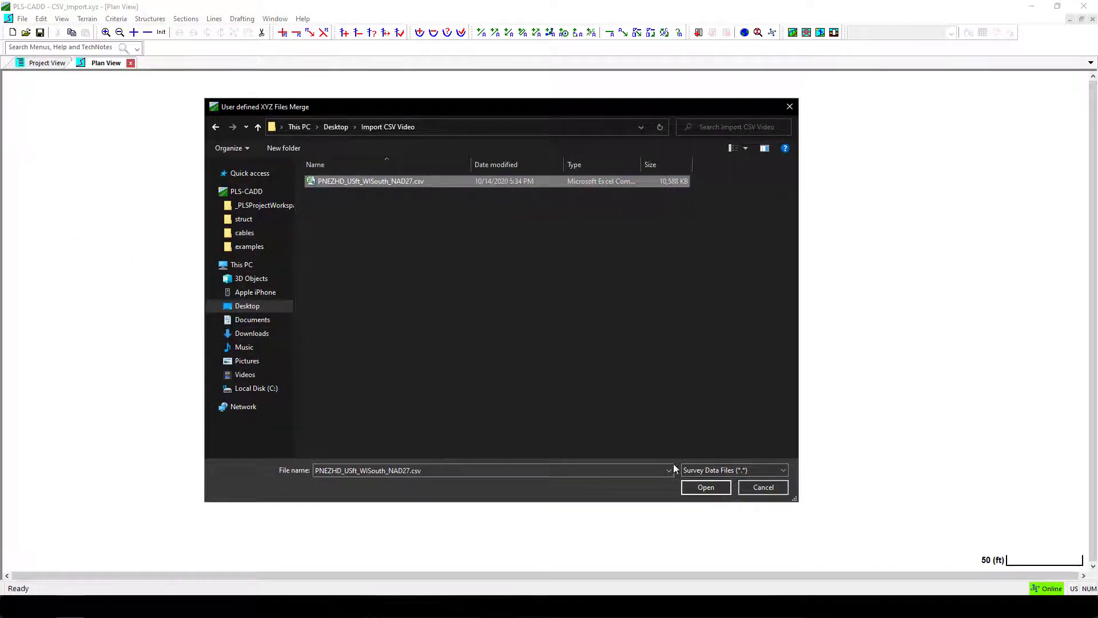
left_click(699, 492)
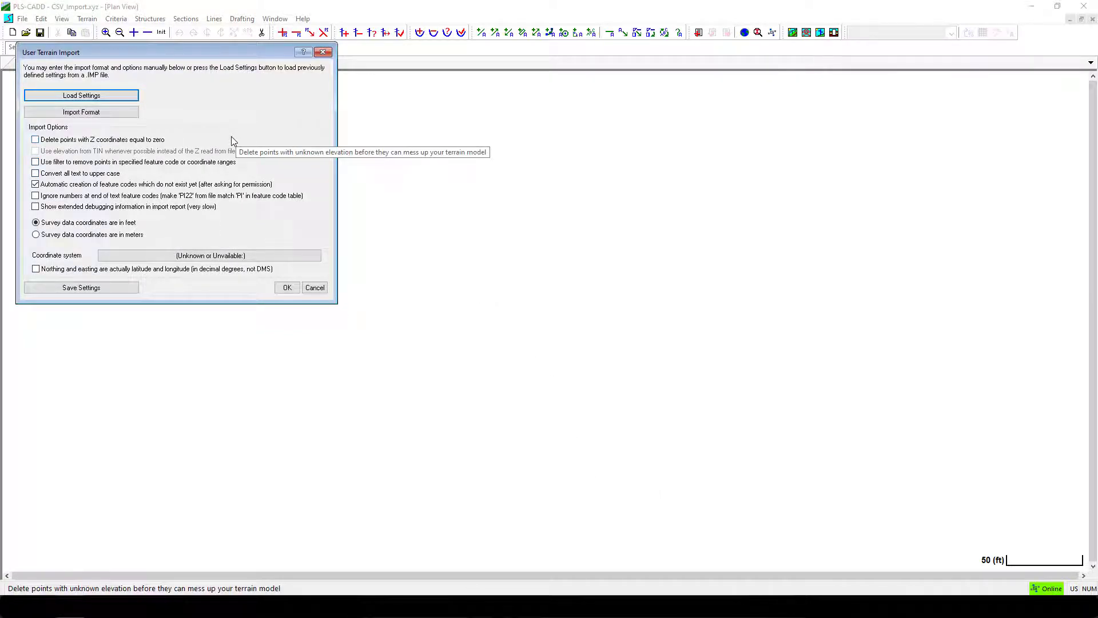
Step: In the import format, set the X (easting) field to start at the nth occurrence of a specified string, with occurrence 2
left_click(128, 115)
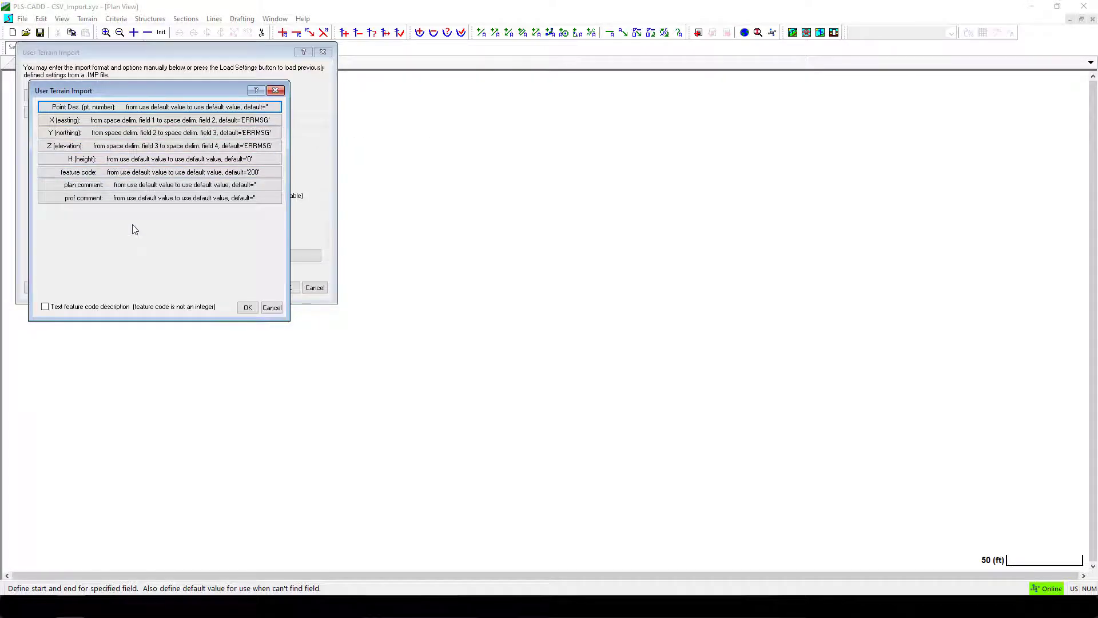
left_click(113, 123)
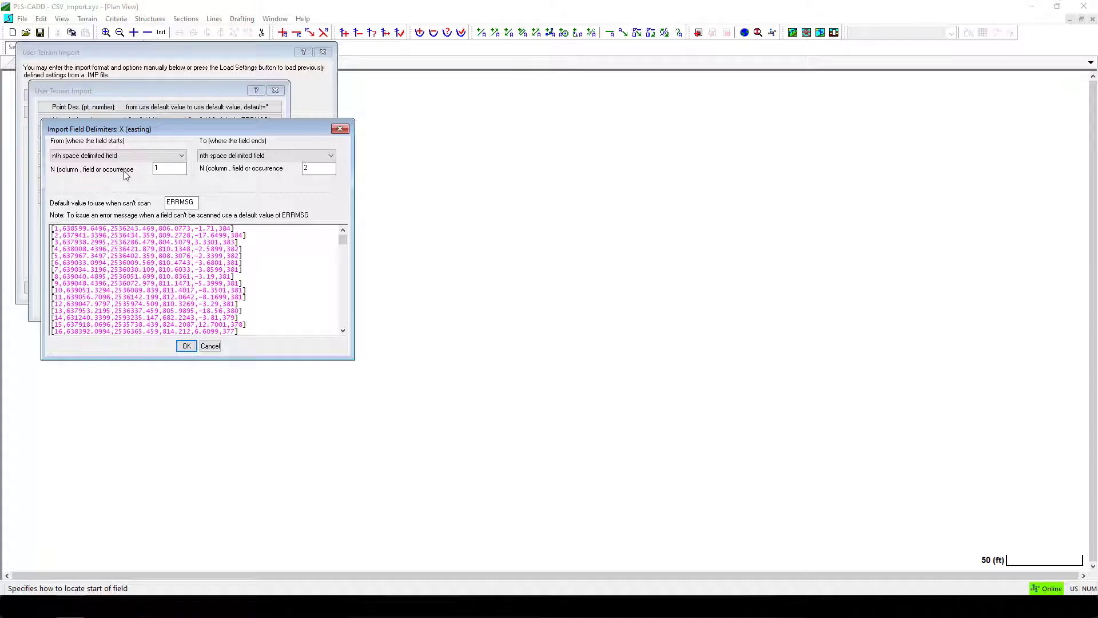
left_click(151, 158)
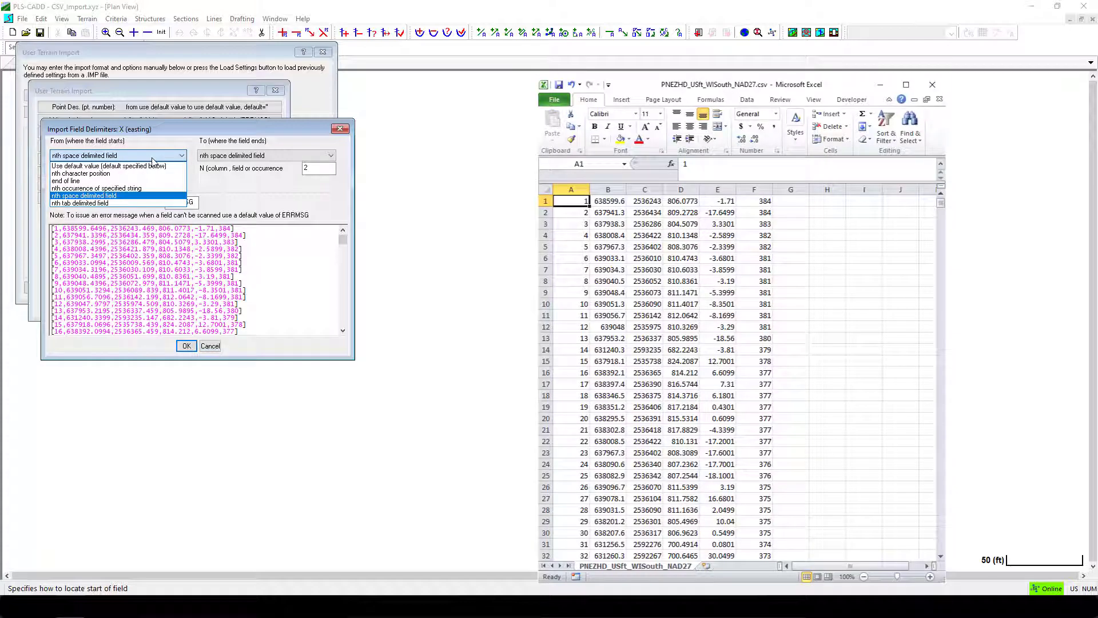
left_click(153, 160)
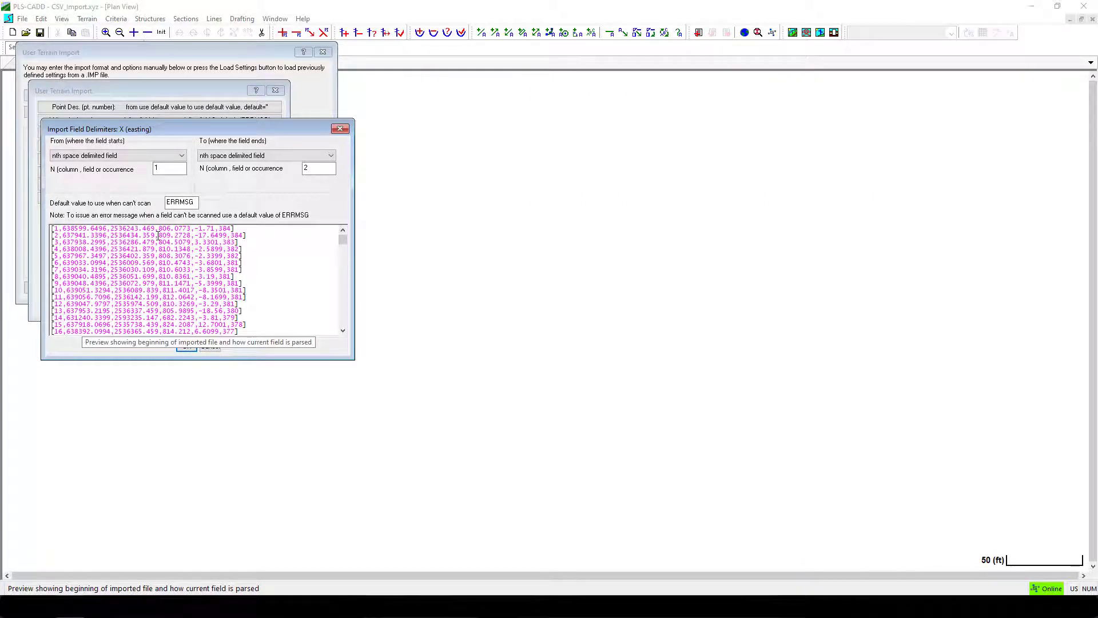
left_click(144, 155)
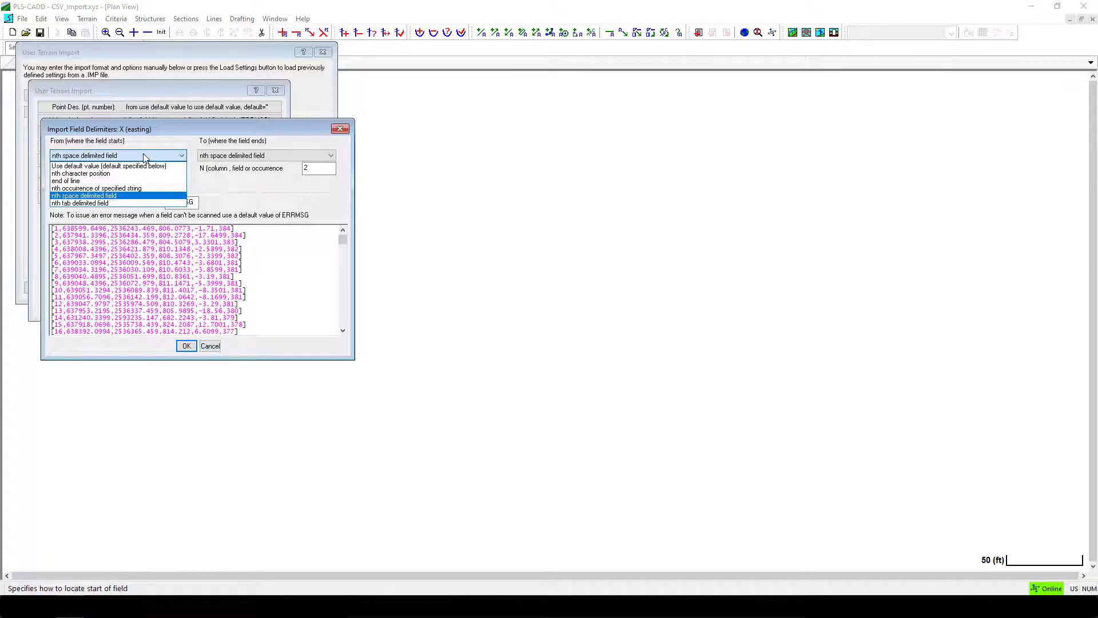
left_click(138, 188)
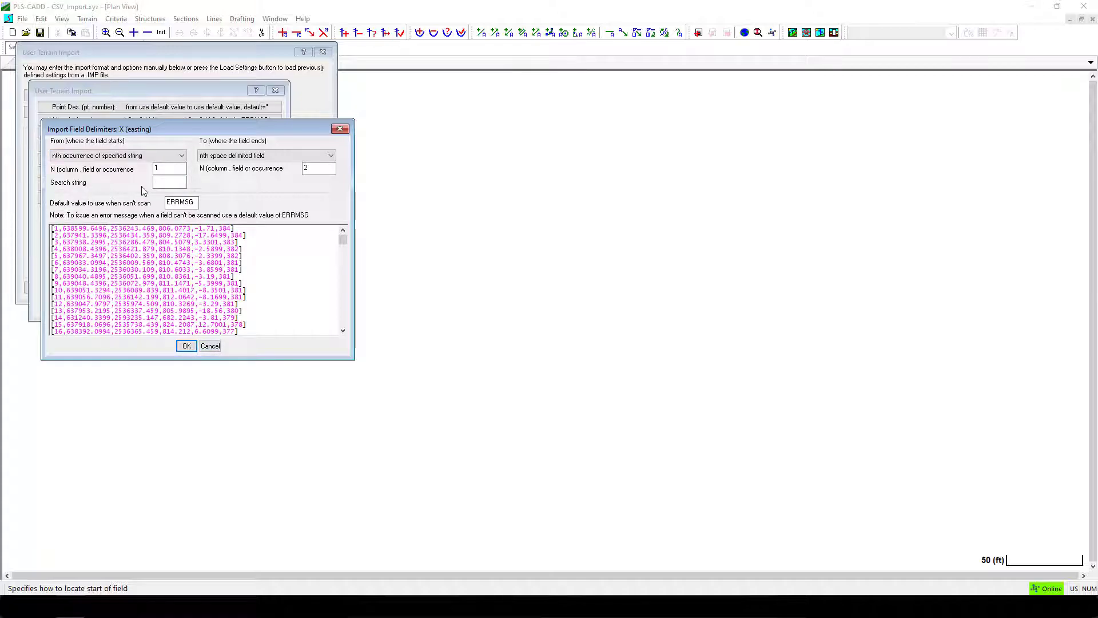
left_click(162, 168)
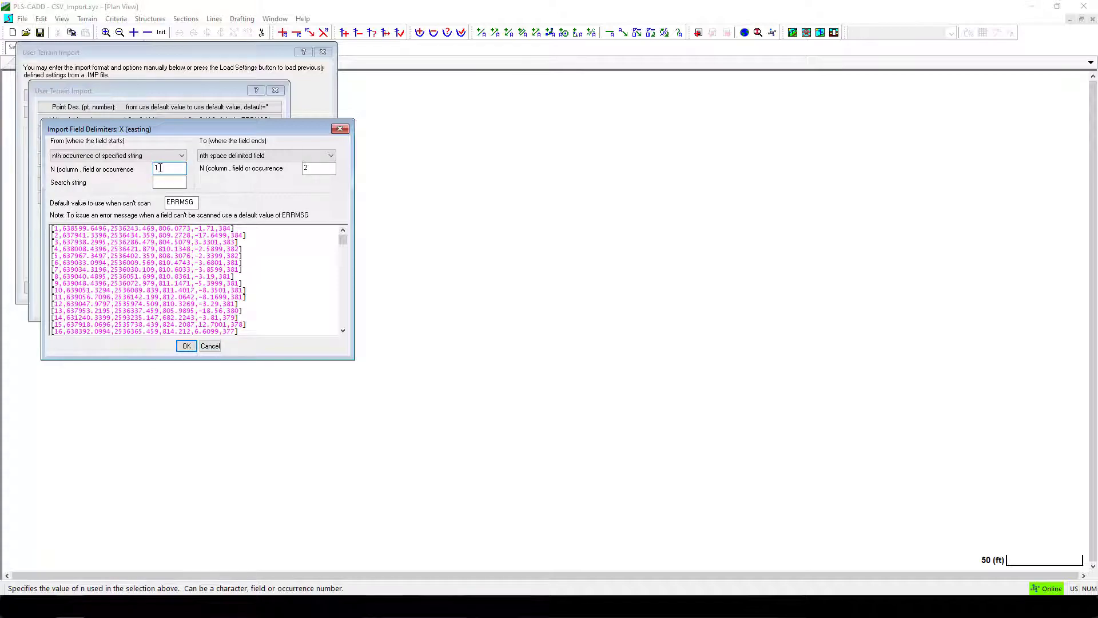
left_click_drag(161, 167, 145, 168)
type("2")
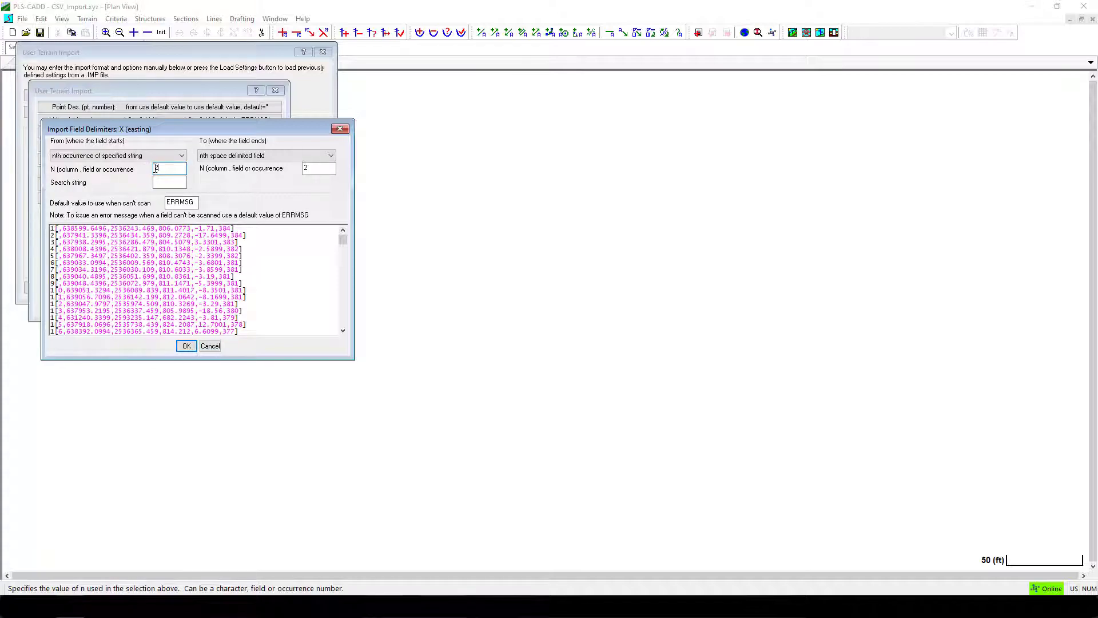
Step: Set the X (easting) field to end at the nth occurrence of a specified string, with occurrence 3
left_click(260, 156)
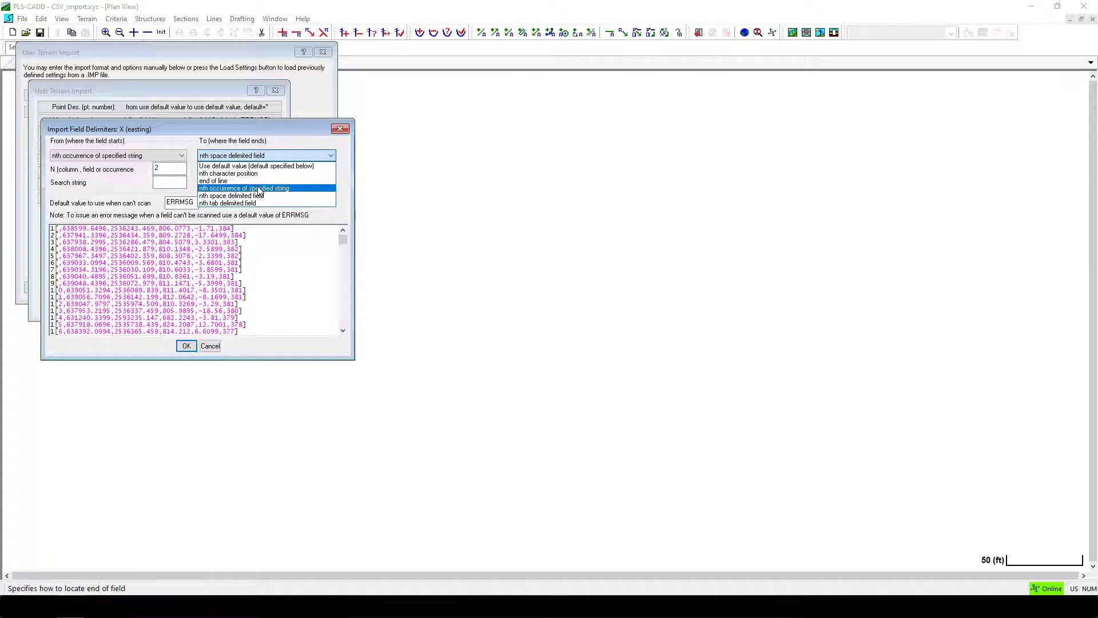
left_click(256, 188)
left_click(318, 169)
type("3")
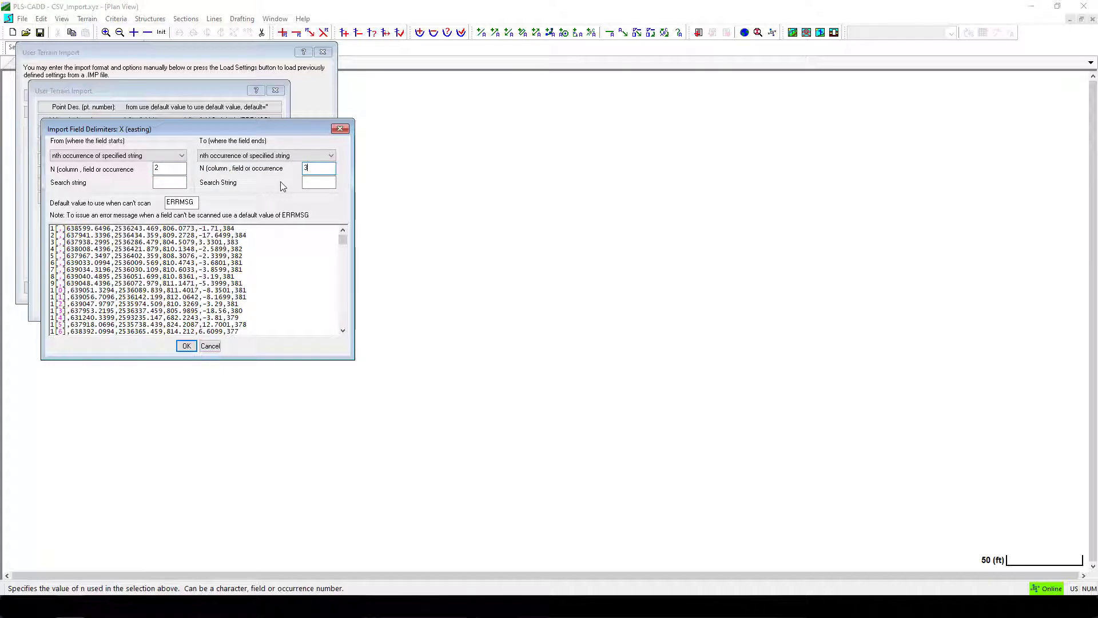
Step: Use a comma as the search string for both the start and end of the X (easting) field and accept the delimiters
left_click(174, 181)
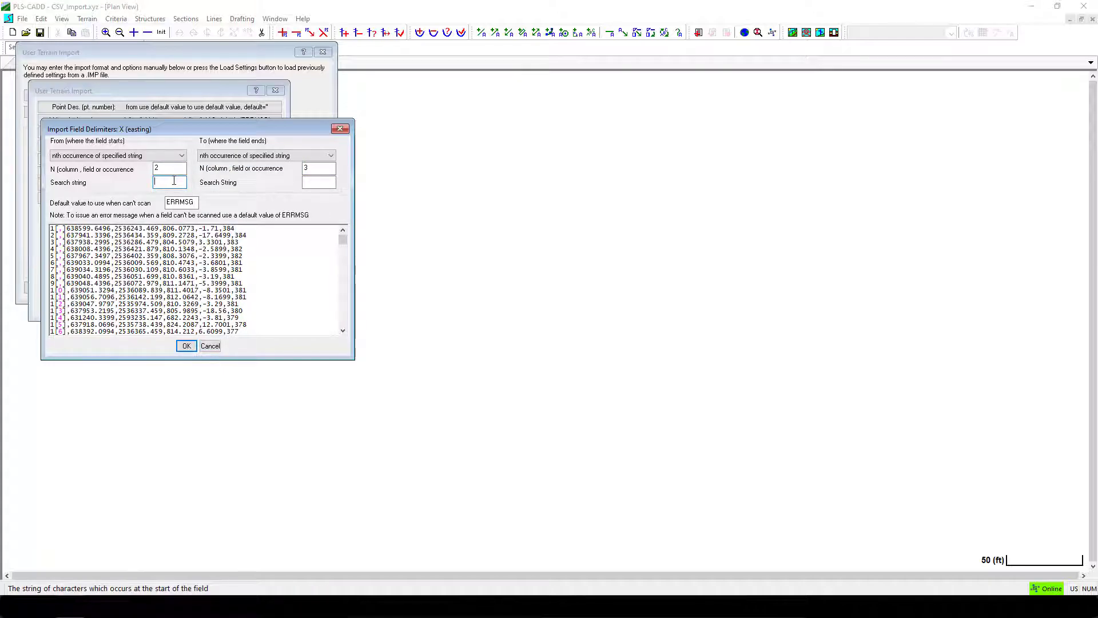
type(",")
left_click(311, 182)
type(",")
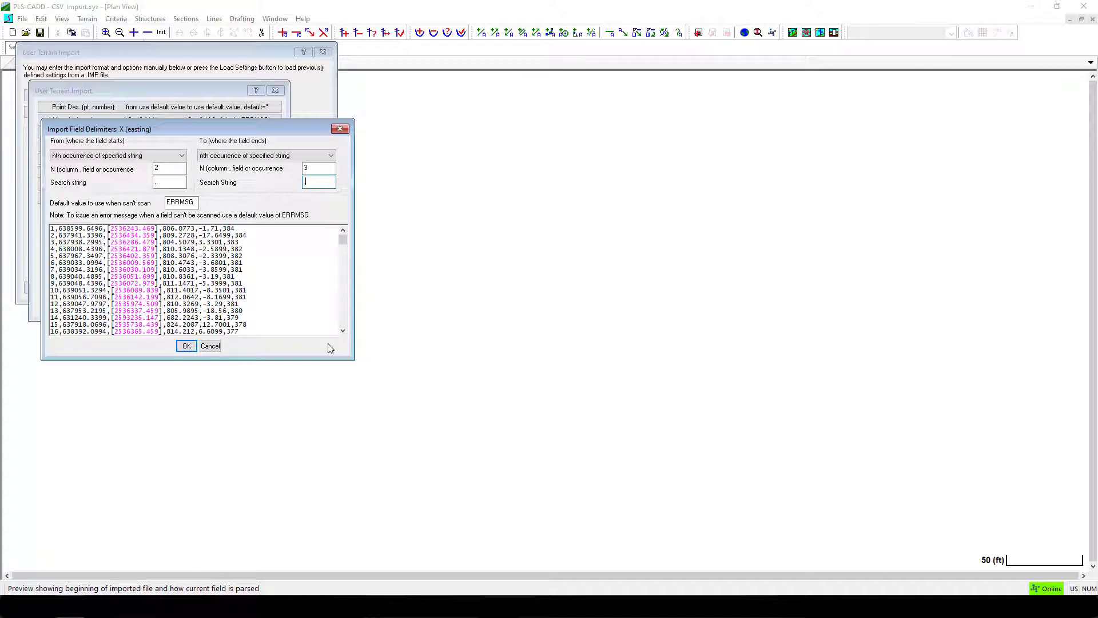
left_click(185, 347)
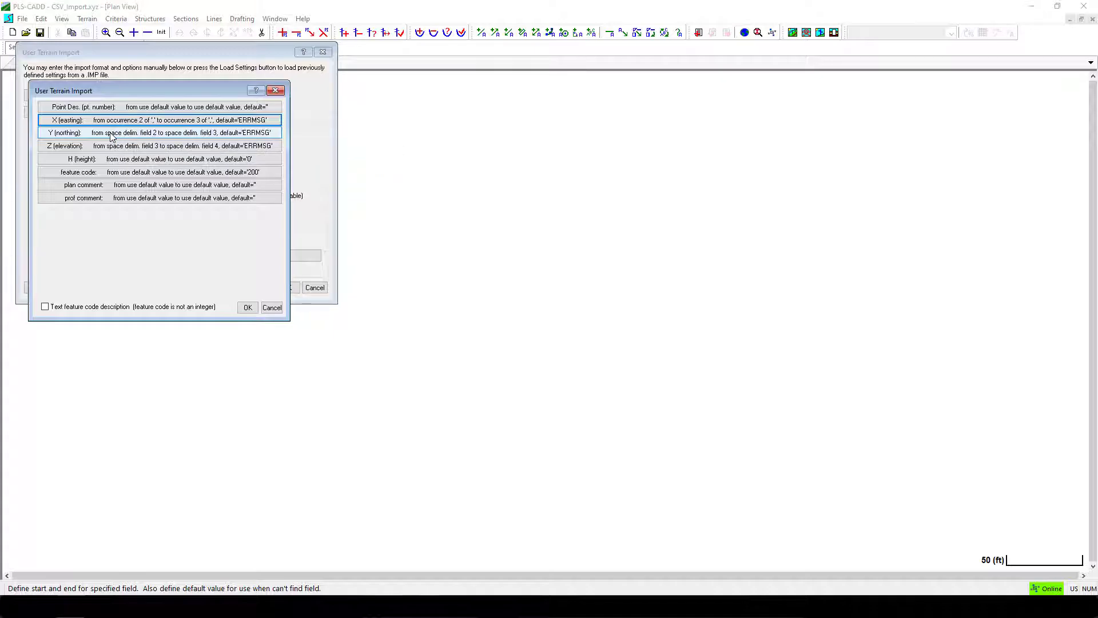
Step: Set both the start and end of the Y (northing) field to the nth occurrence of a specified string
left_click(112, 133)
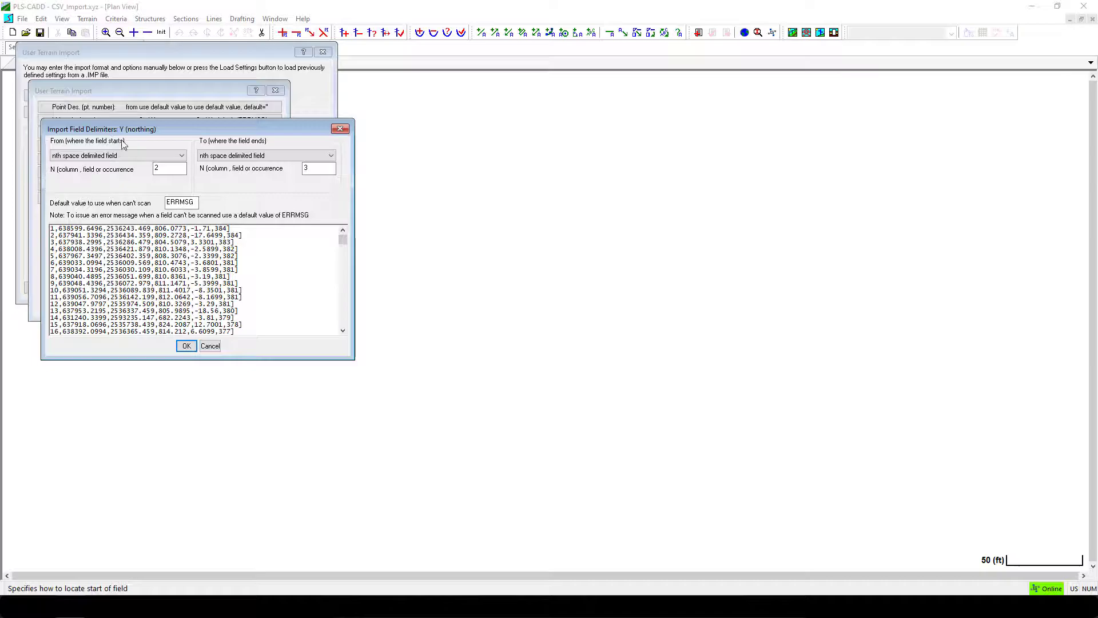
left_click(132, 155)
left_click(92, 170)
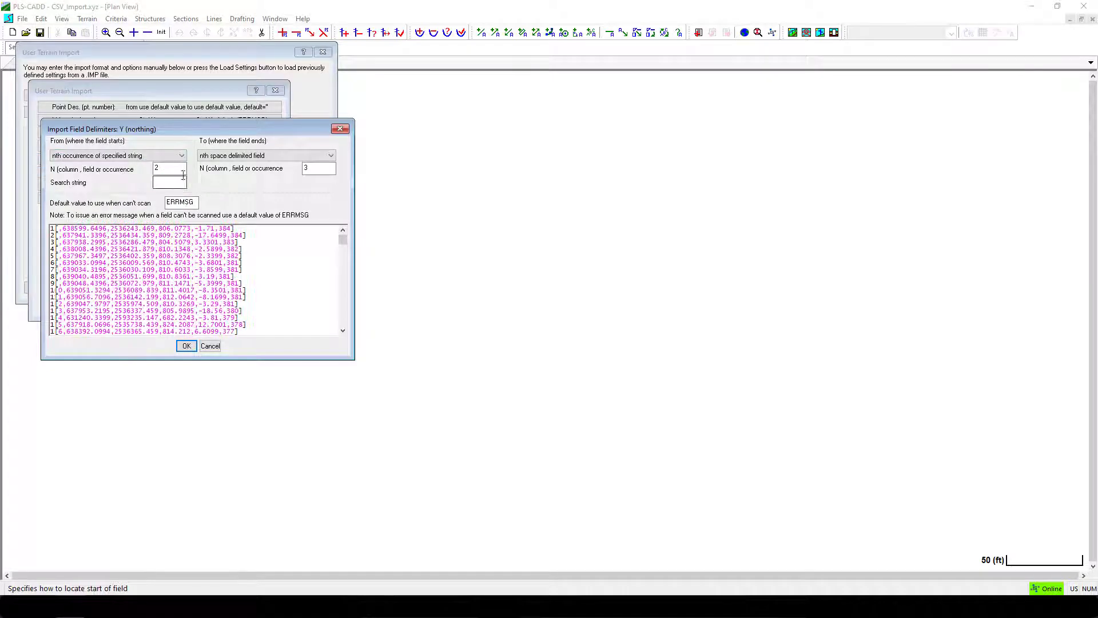
left_click(242, 156)
left_click(242, 187)
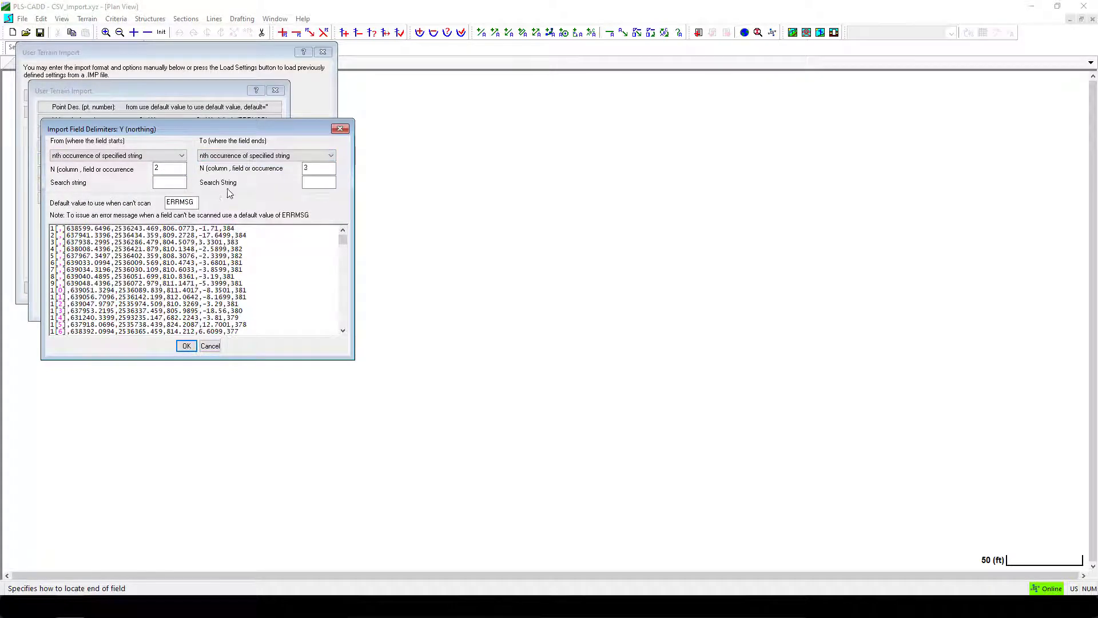
Step: Define the Y (northing) field from occurrence 1 to occurrence 2 of a comma and accept the delimiters
double_click(157, 168)
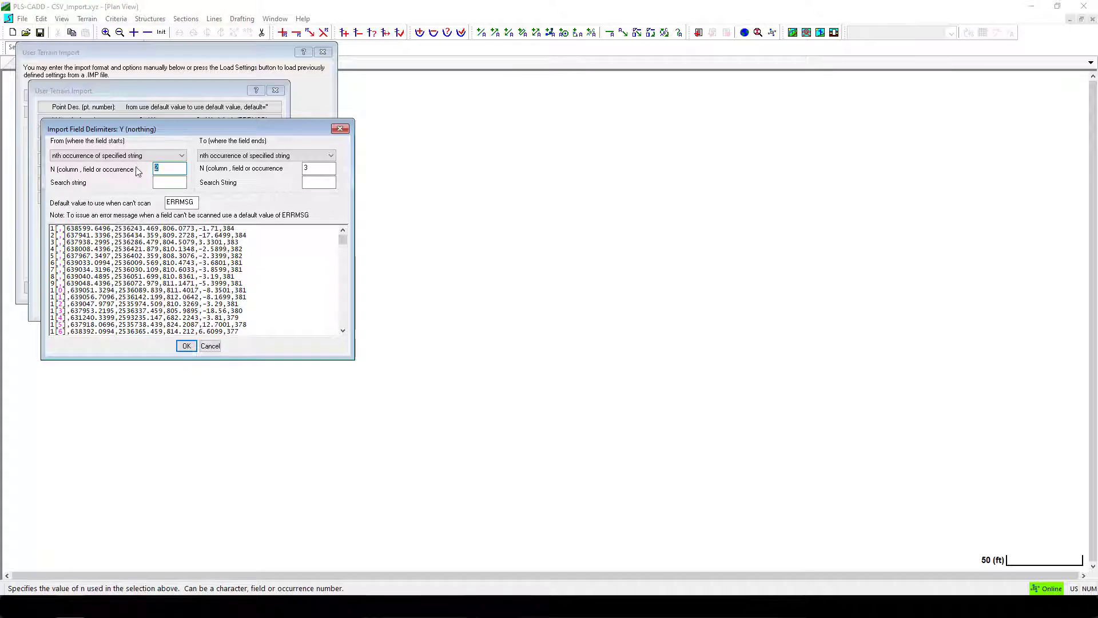
type("1")
left_click(172, 181)
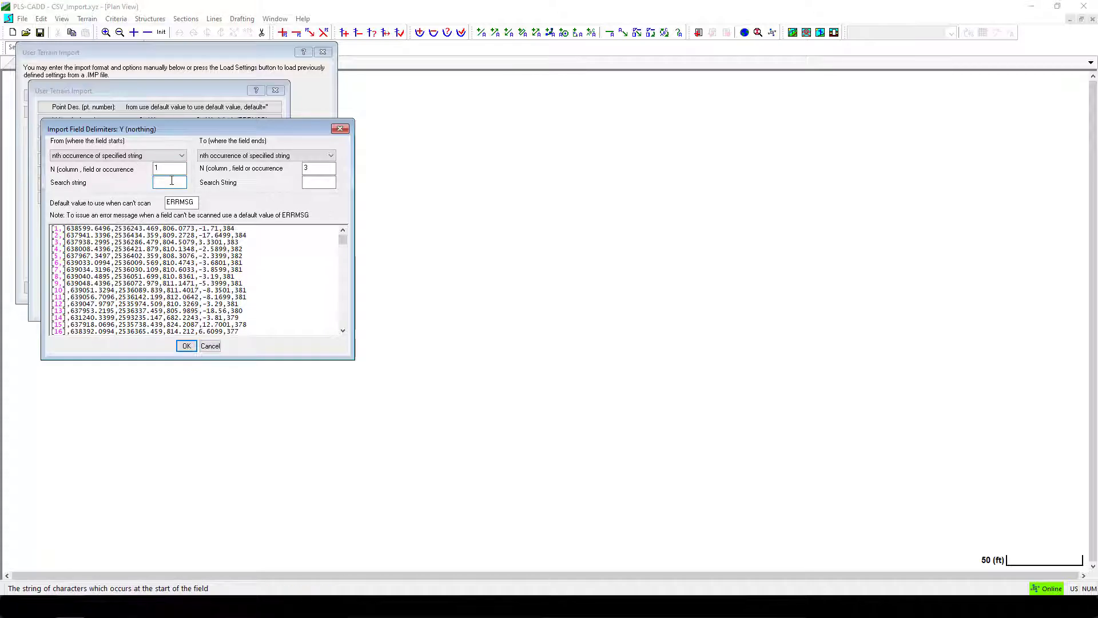
type(",")
key("Tab")
key("Tab")
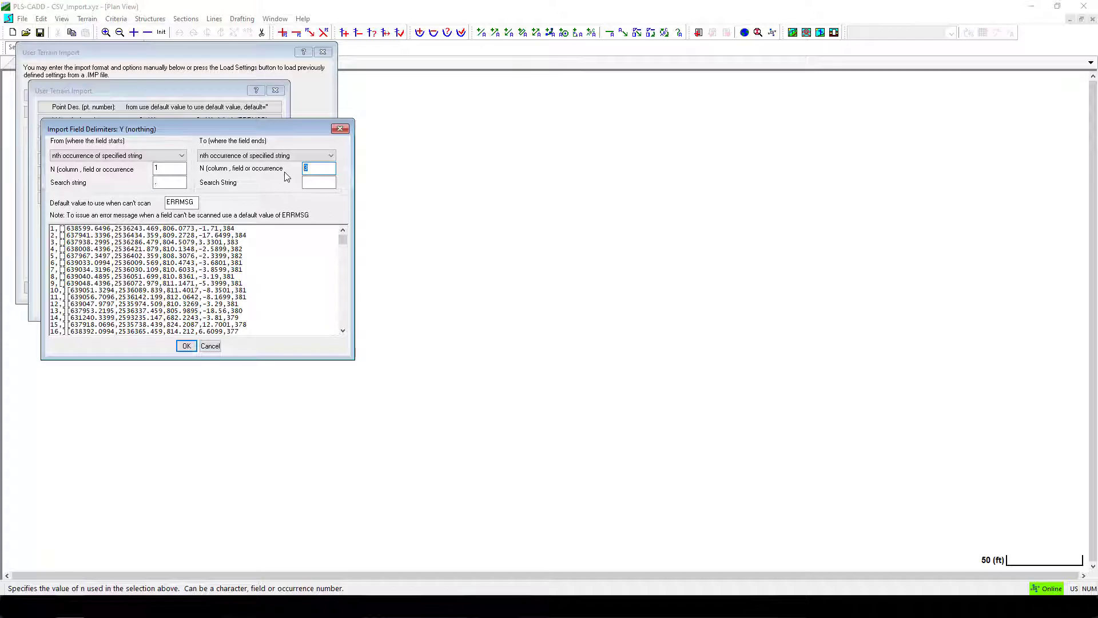
type("2")
left_click(319, 181)
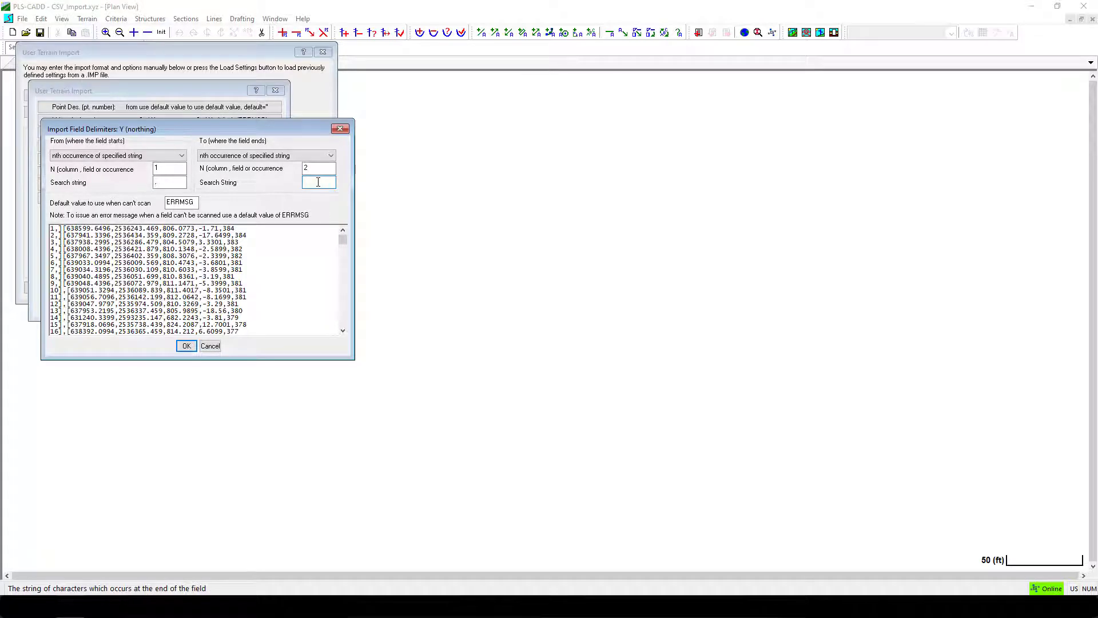
type(",")
left_click(186, 346)
Step: Set the Z (elevation) field to start at the nth occurrence of a specified string, using occurrence 3 of a comma
double_click(119, 145)
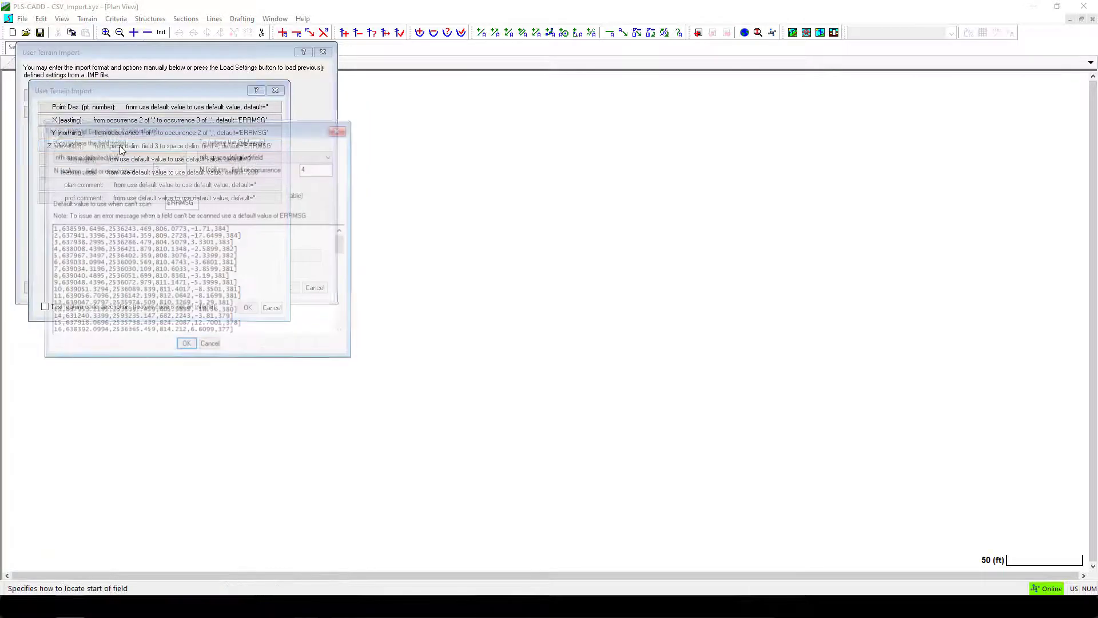
left_click(154, 156)
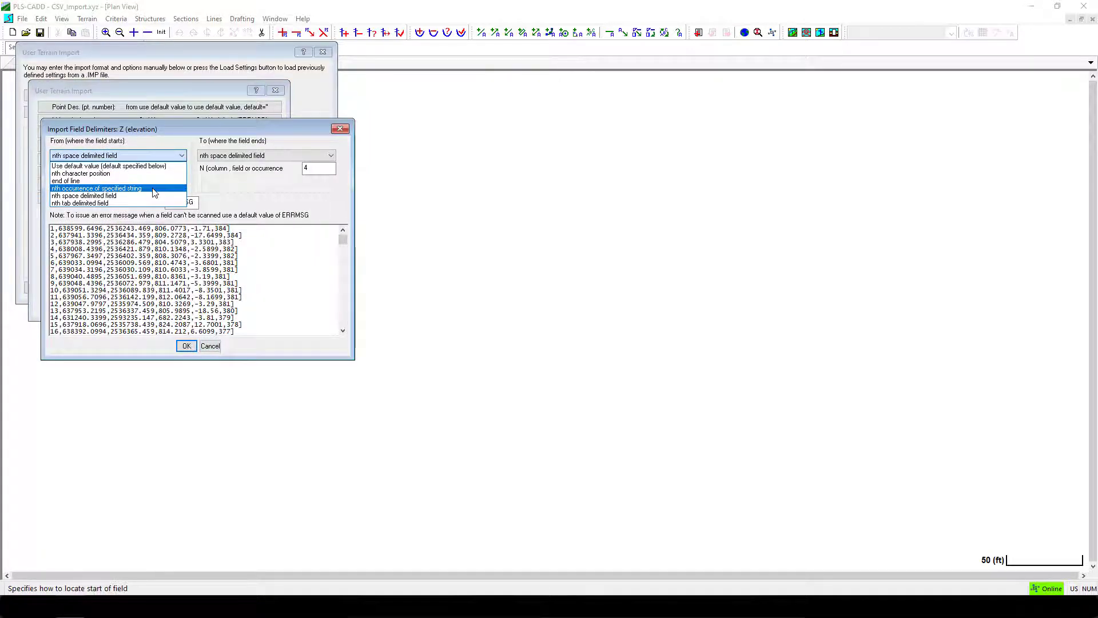
left_click(155, 189)
left_click(161, 167)
left_click(163, 183)
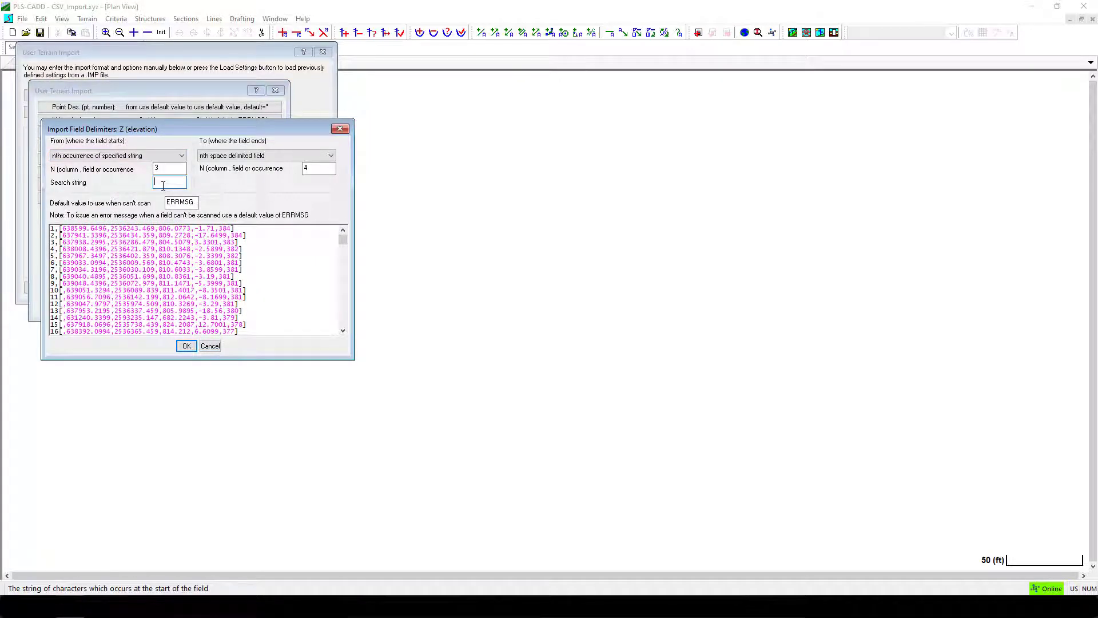
type(",")
Step: Set the Z (elevation) field to end at occurrence 4 of a comma as the specified string and accept the delimiters
left_click(297, 156)
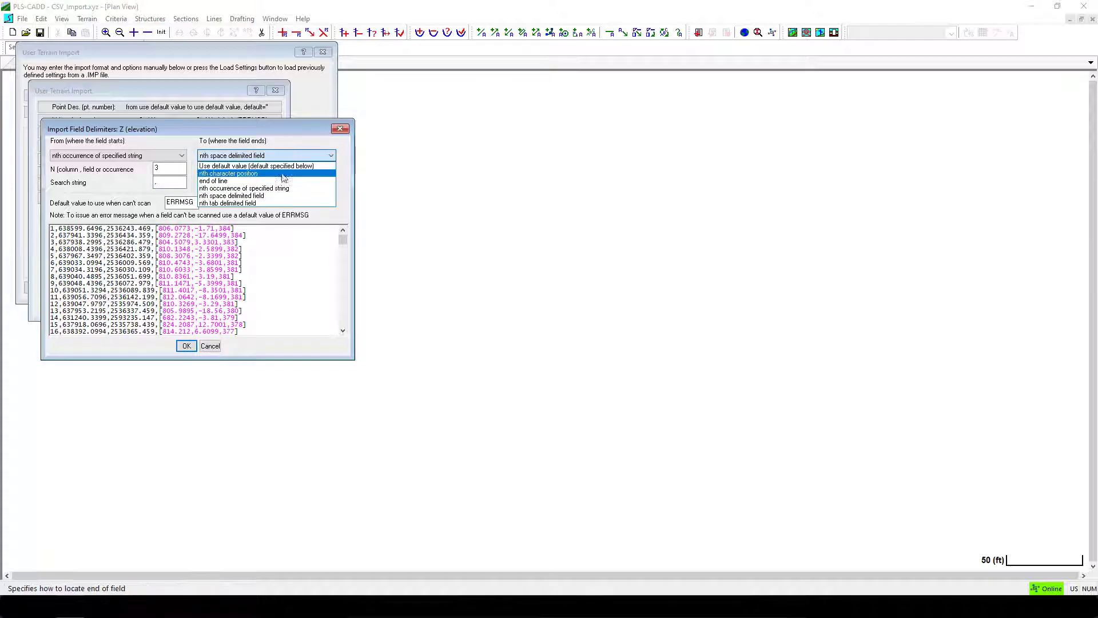
left_click(284, 191)
left_click(309, 185)
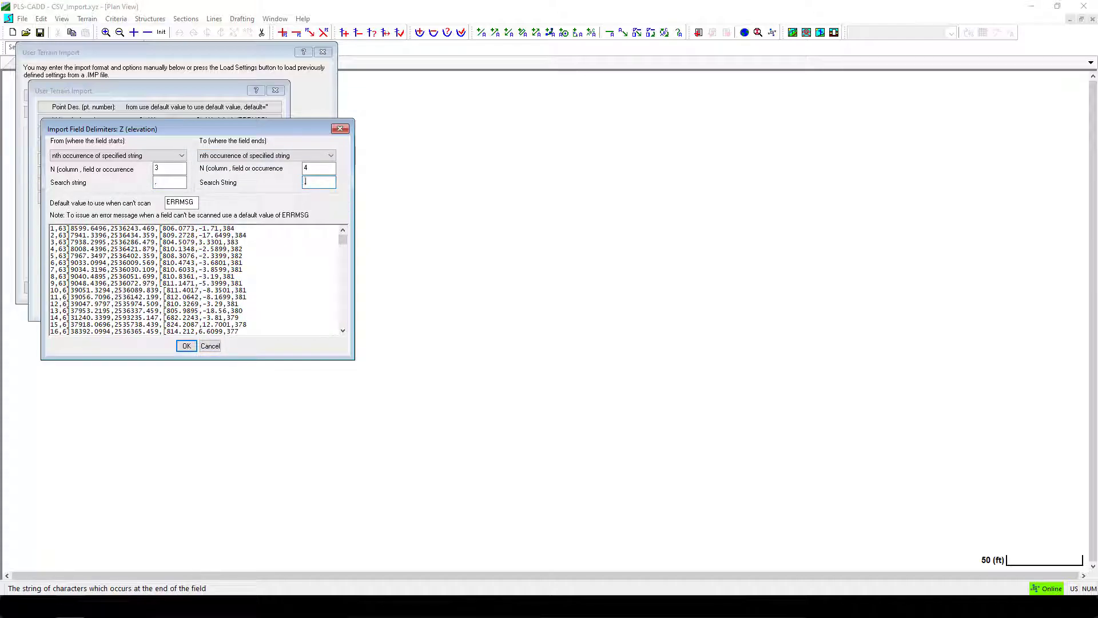
type(",")
left_click(178, 346)
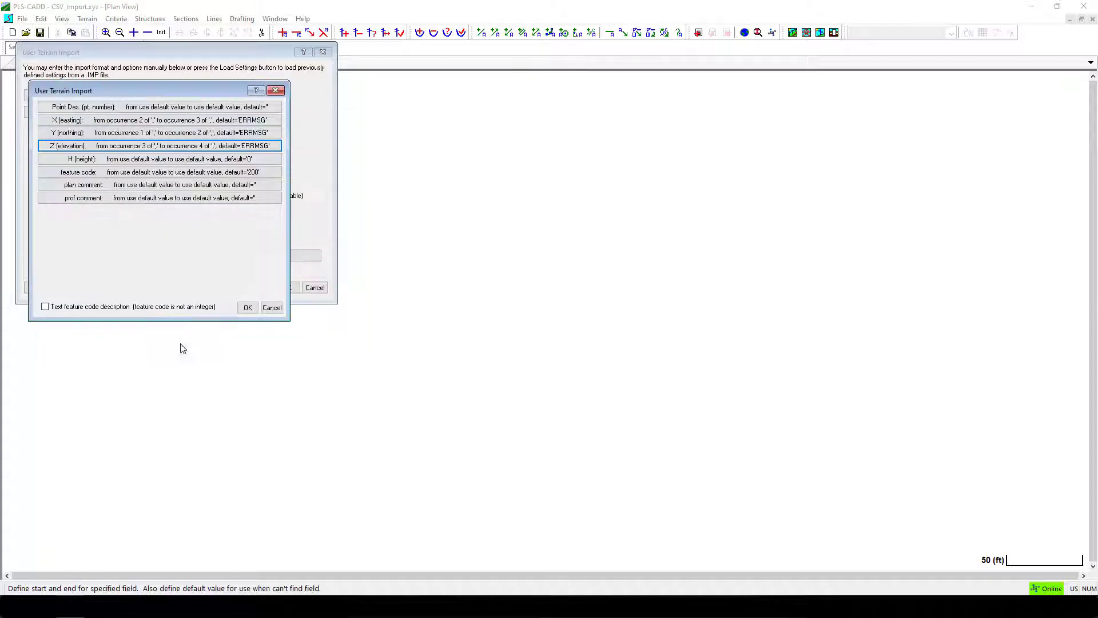
Step: Set both the start and end of the H (height) field to the nth occurrence of a specified string
double_click(129, 162)
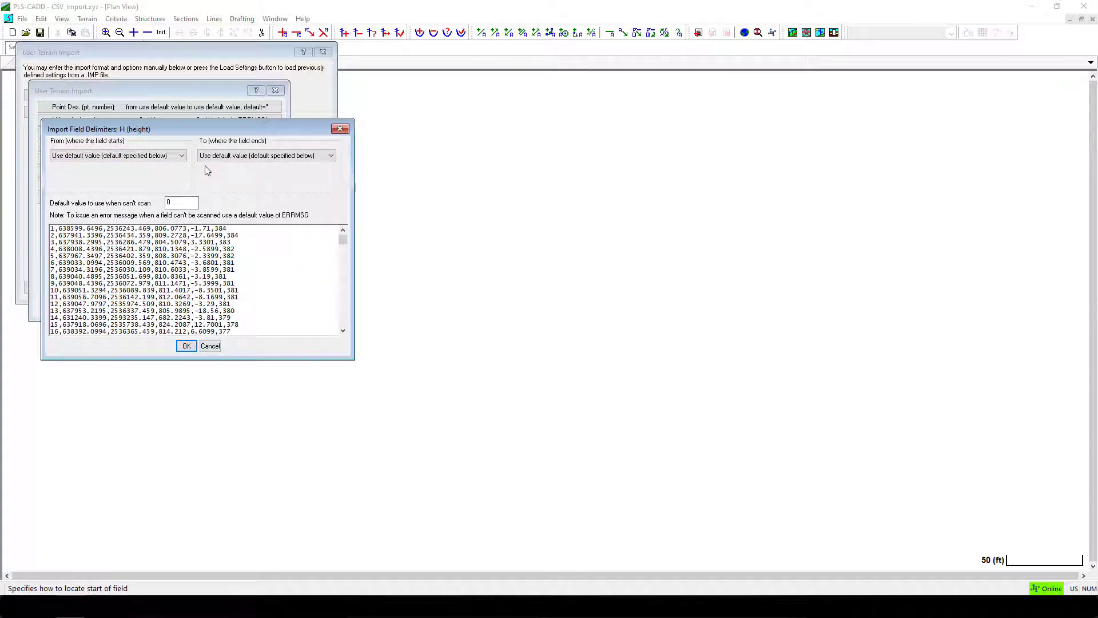
left_click(137, 155)
left_click(136, 188)
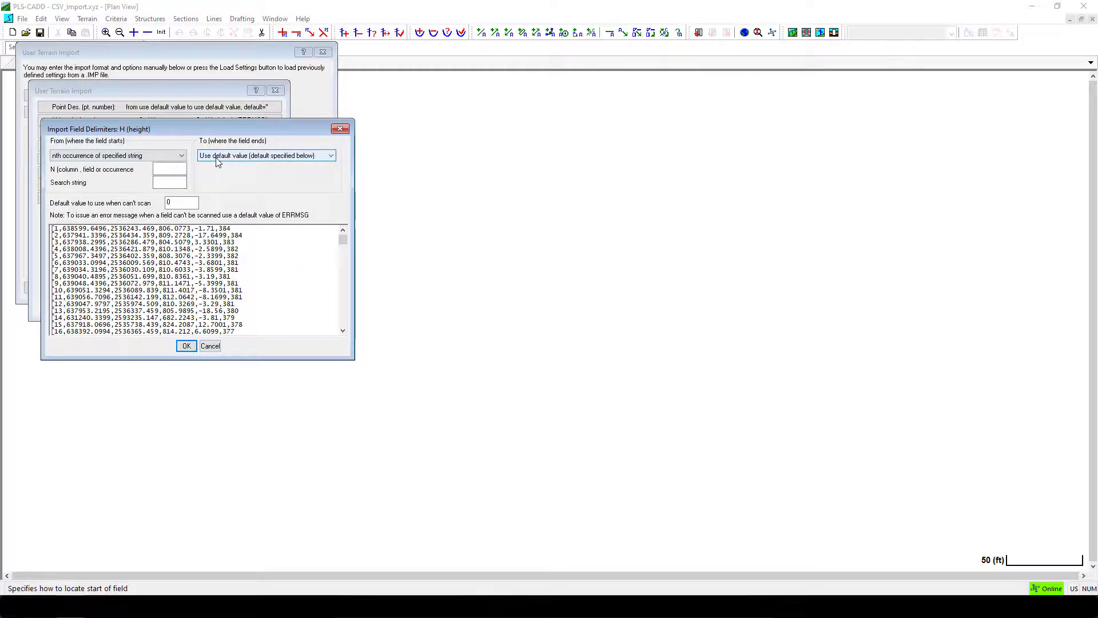
left_click(223, 156)
left_click(221, 189)
Step: Define the H (height) field from occurrence 4 to occurrence 5 of a comma and accept the delimiters
left_click(172, 169)
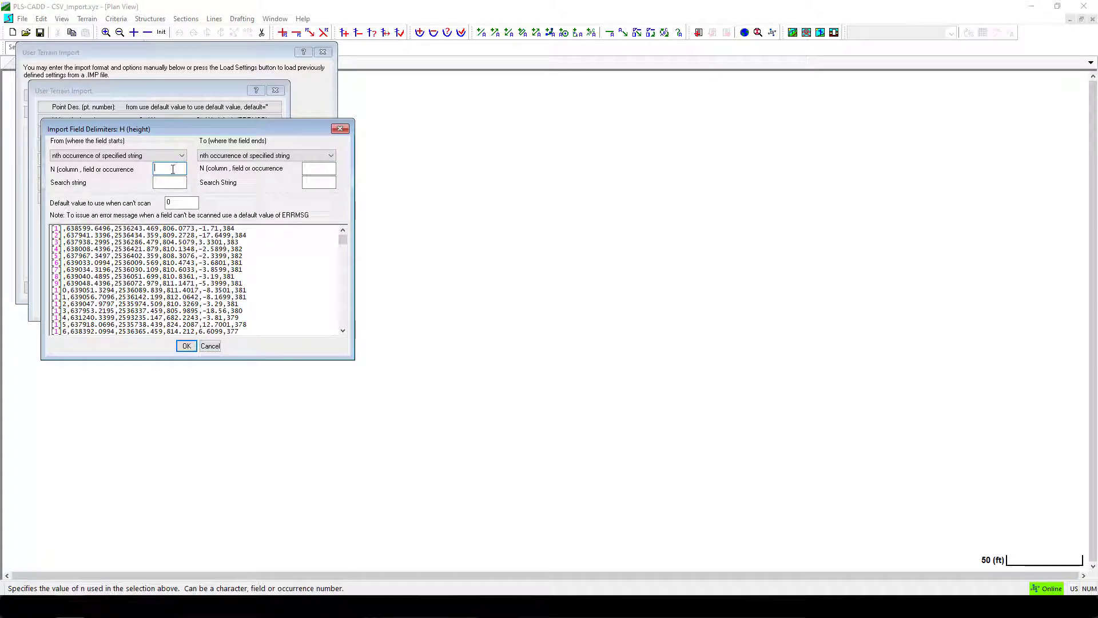
left_click(318, 168)
type("5")
left_click(165, 181)
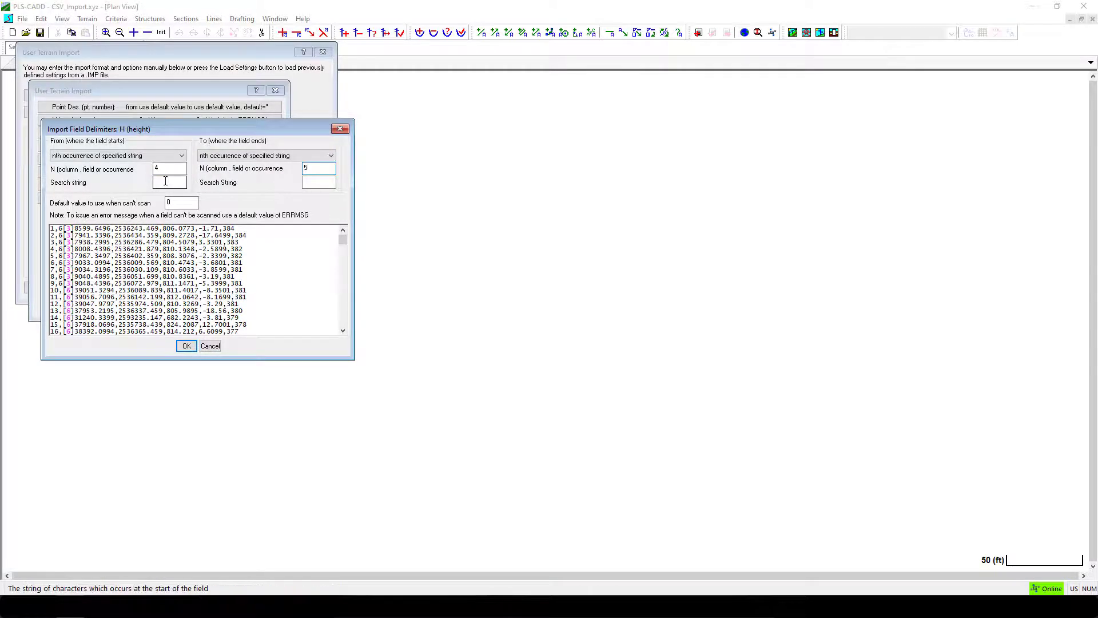
type(",")
left_click(319, 182)
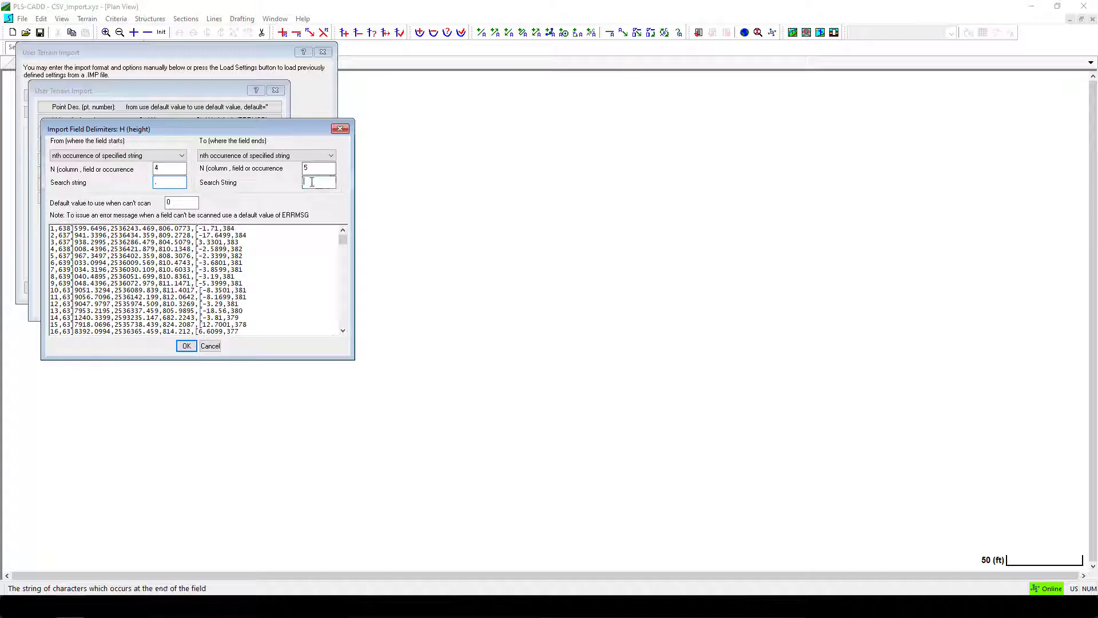
left_click(187, 347)
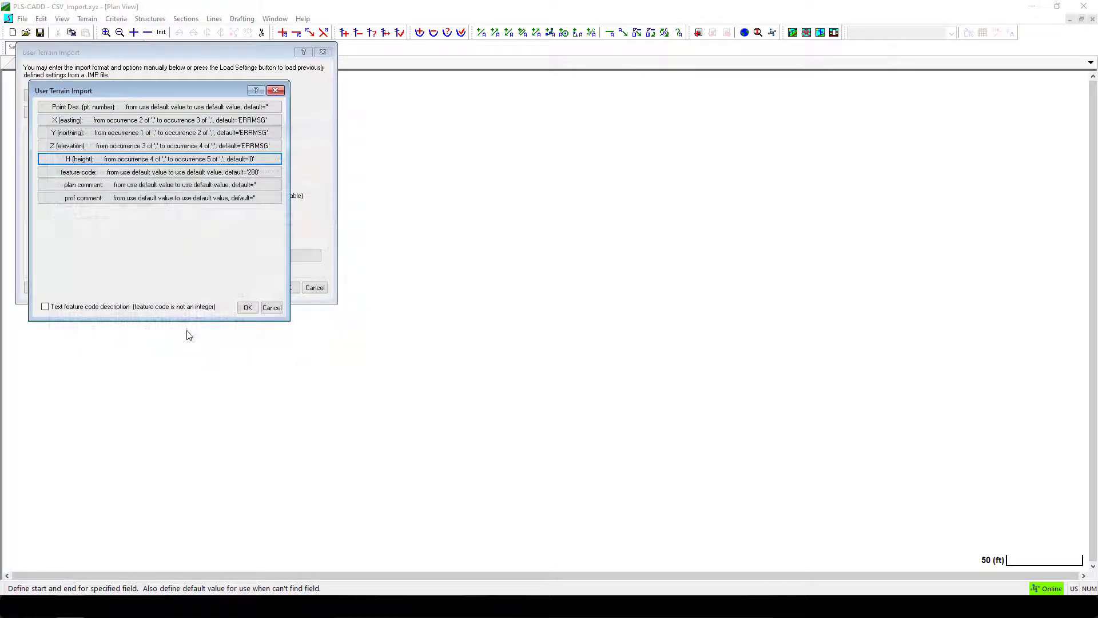
Step: Set both the start and end of the H (height) field to use the default value and accept the delimiters
left_click(119, 159)
left_click(119, 158)
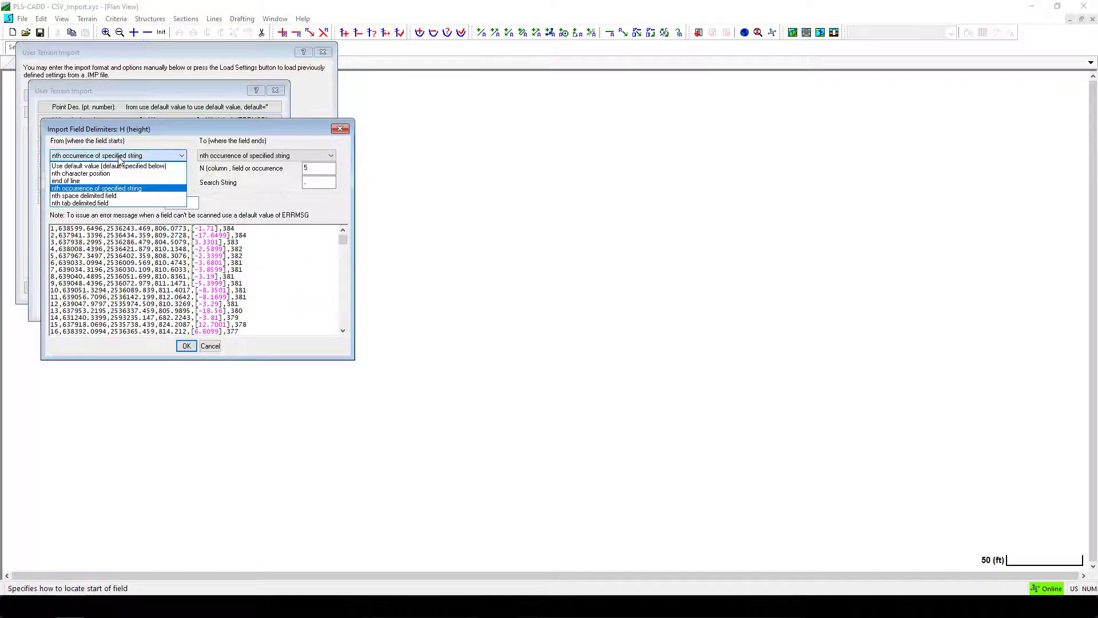
left_click(115, 166)
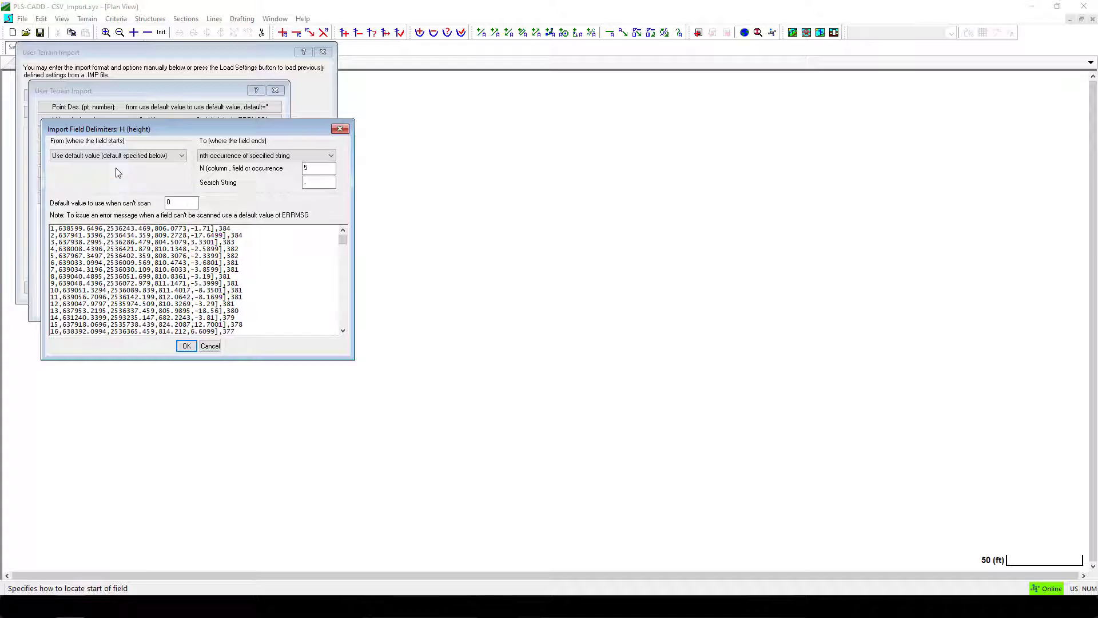
left_click(250, 156)
left_click(250, 166)
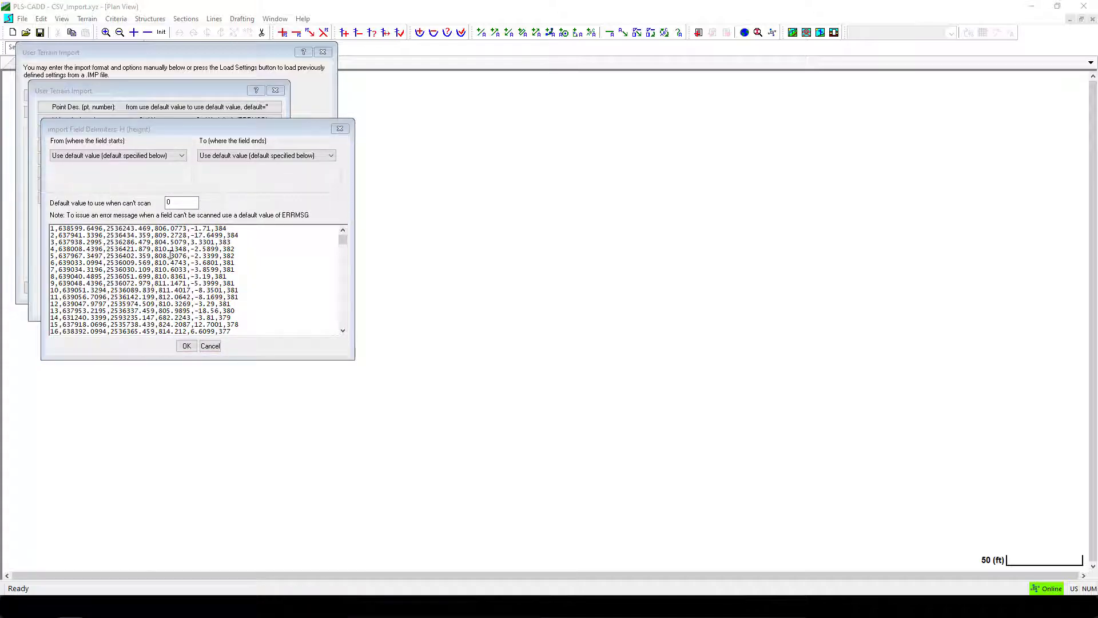
left_click(210, 346)
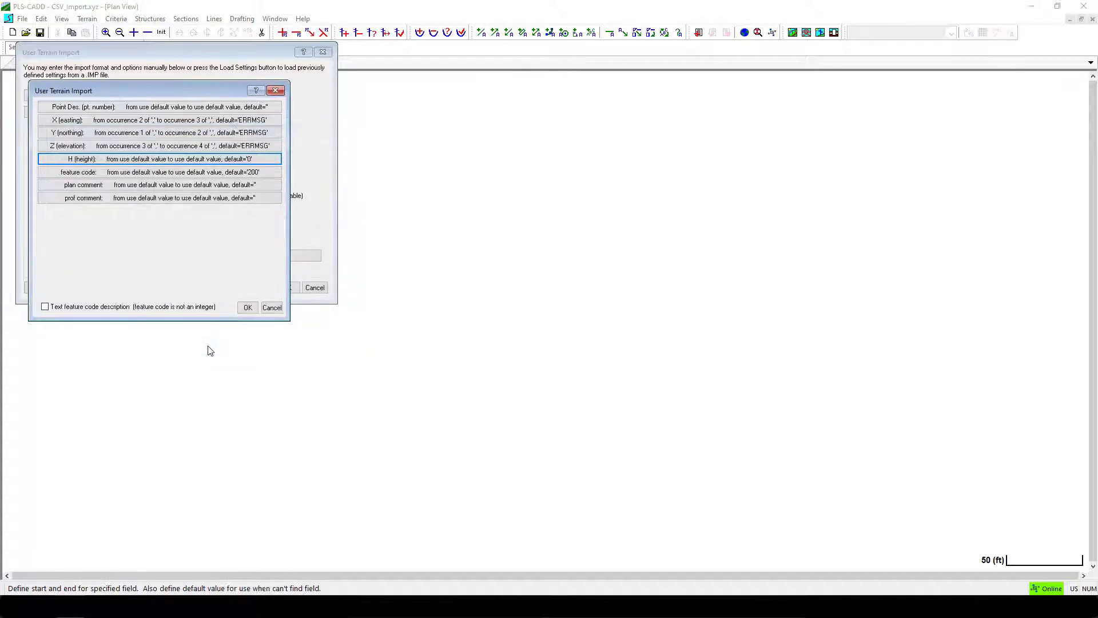
Step: Set the feature code field to start at the nth occurrence of a specified string, using occurrence 5 of a comma
left_click(148, 172)
left_click(153, 156)
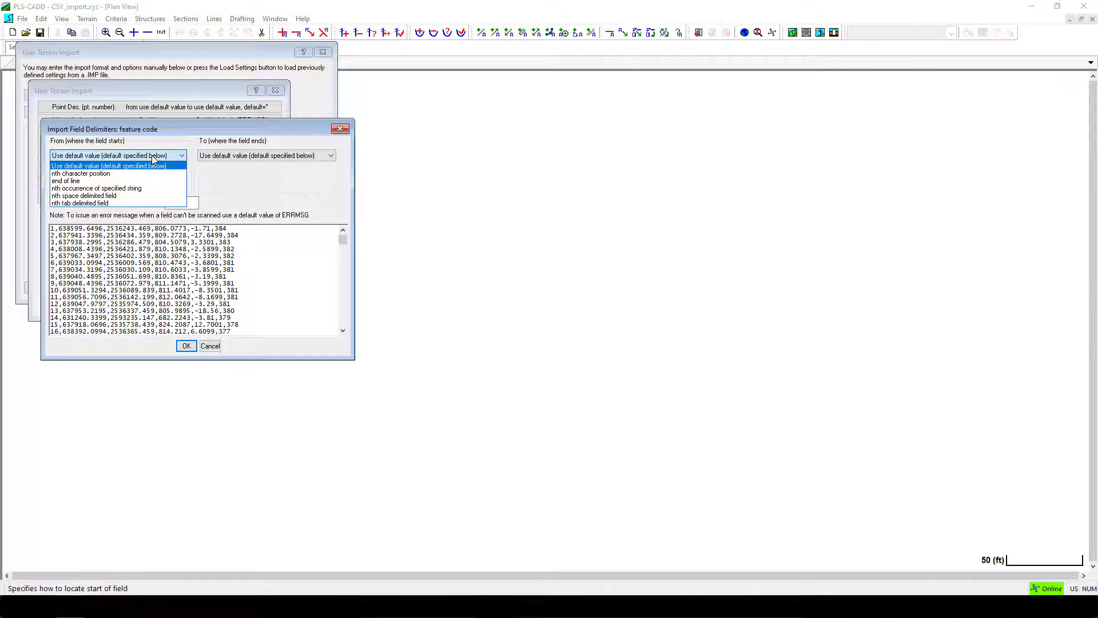
left_click(143, 189)
left_click(164, 170)
type("5")
key("Tab")
type(",")
Step: Set the feature code field to end at the end of line, then accept the delimiters and the import format
left_click(259, 157)
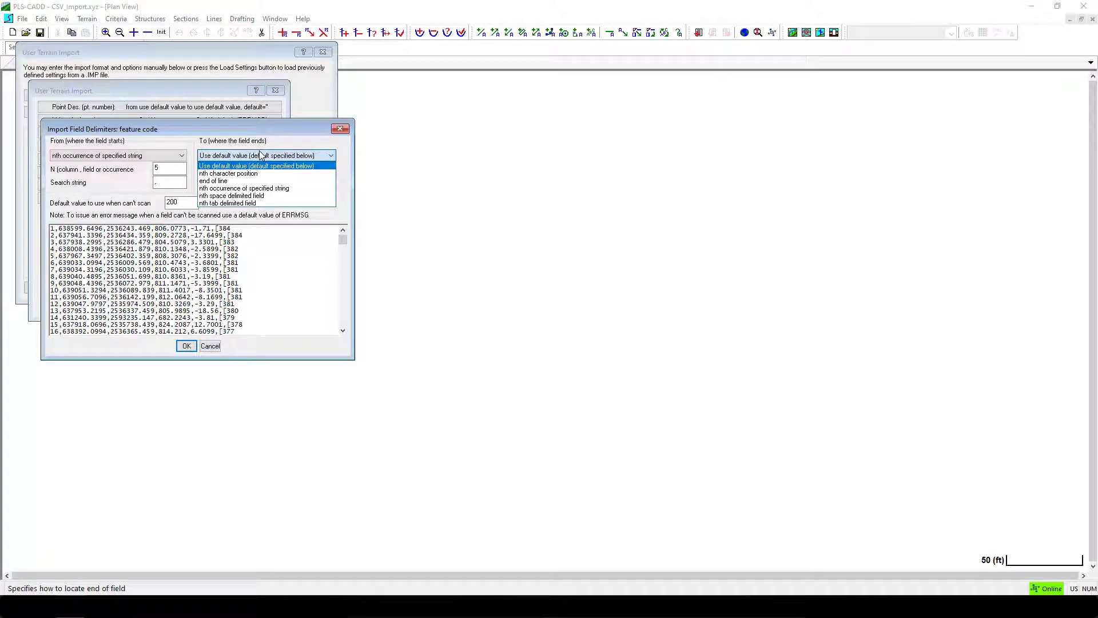
left_click(262, 182)
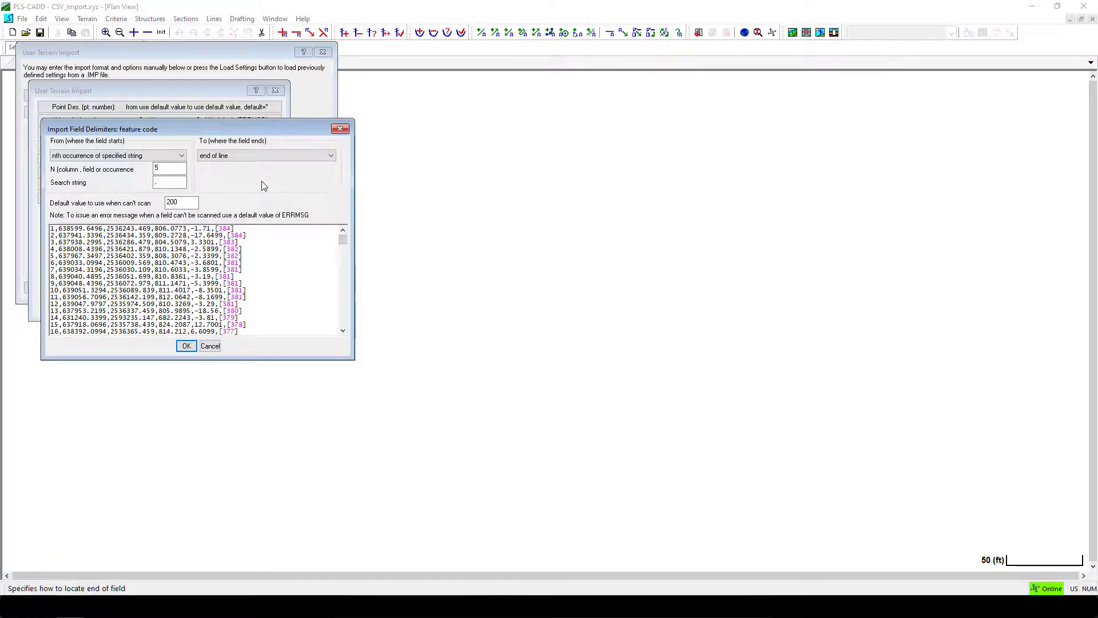
left_click(187, 347)
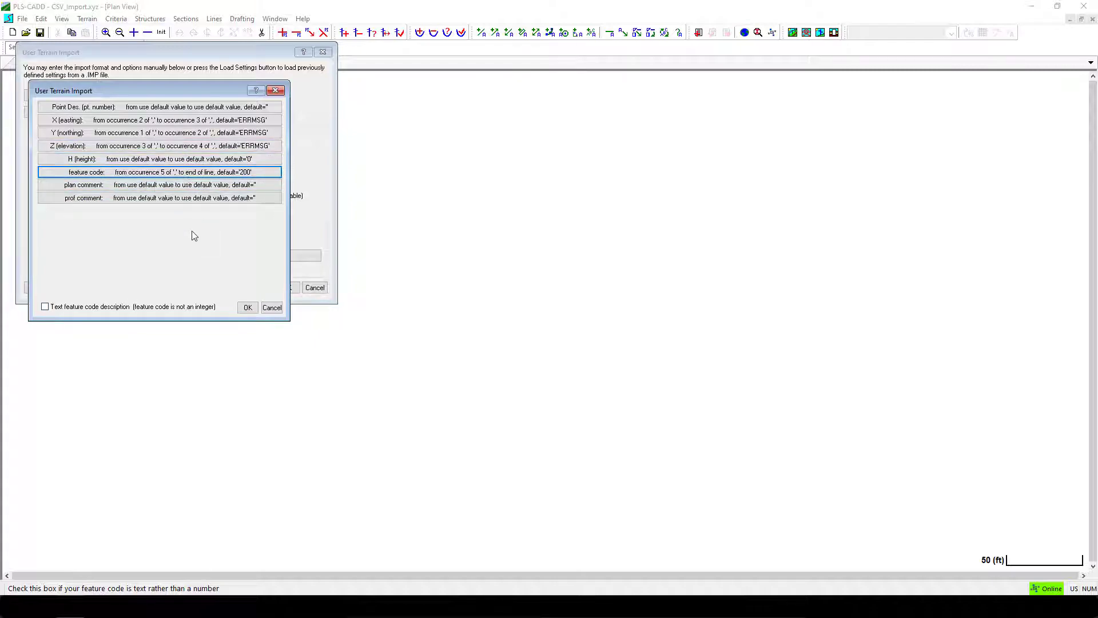
left_click(245, 308)
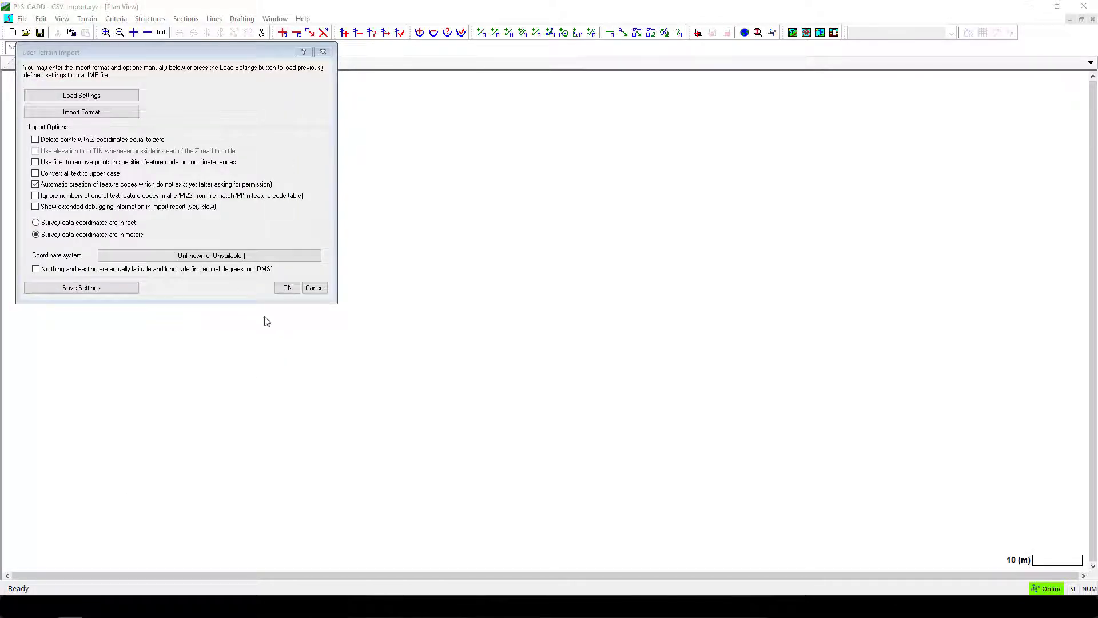
Step: Save the import settings as CSV_Import.imp in the projects folder, keeping automatic creation of feature codes enabled
left_click(123, 291)
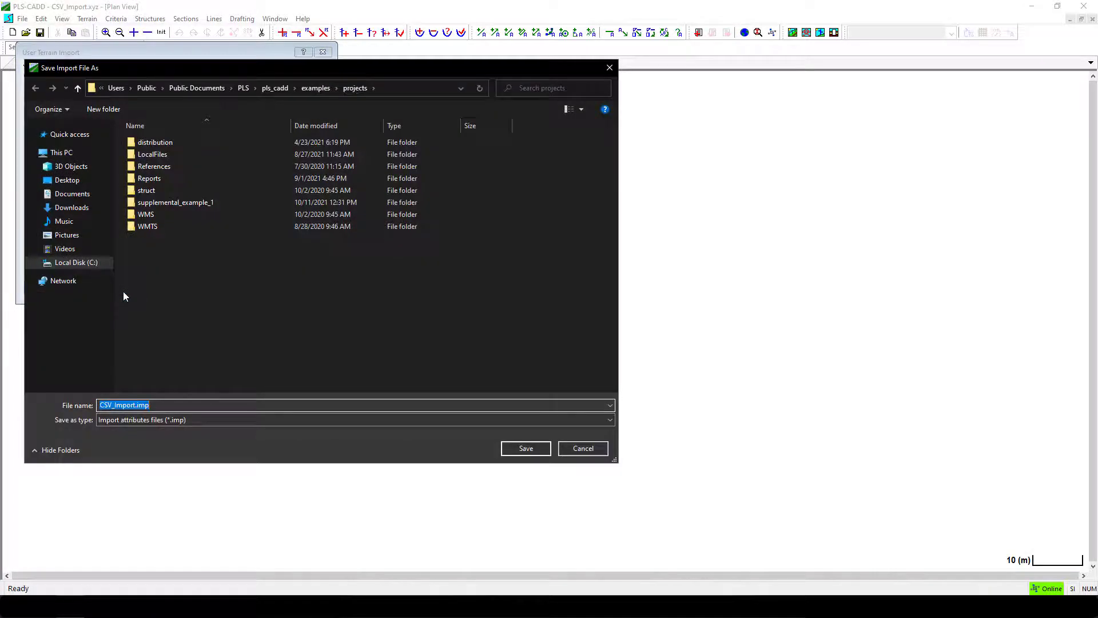
left_click(527, 448)
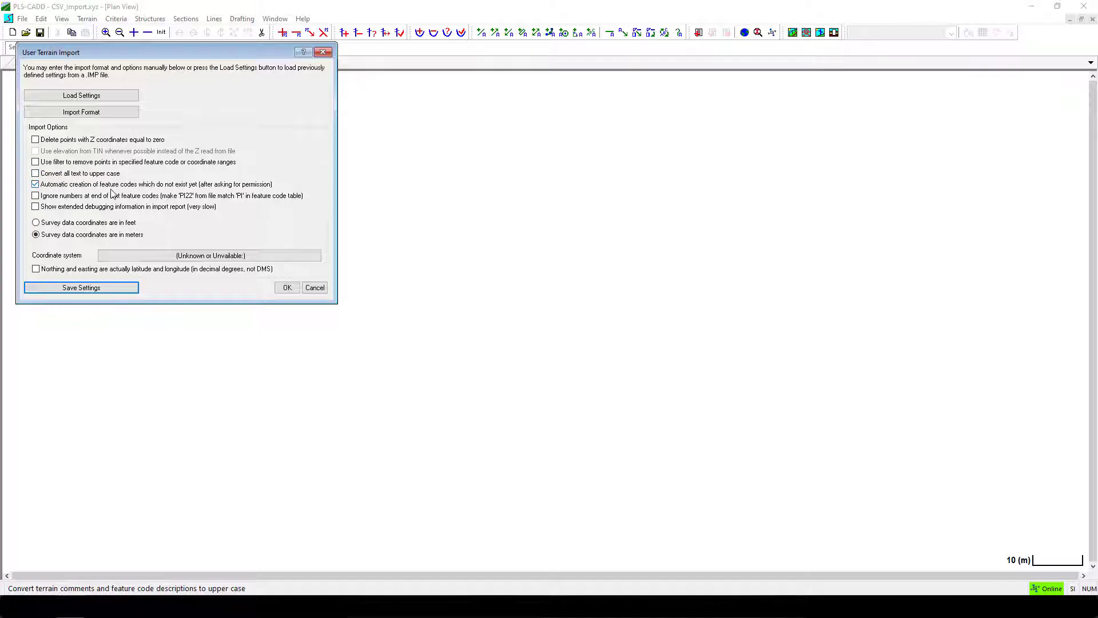
left_click(35, 184)
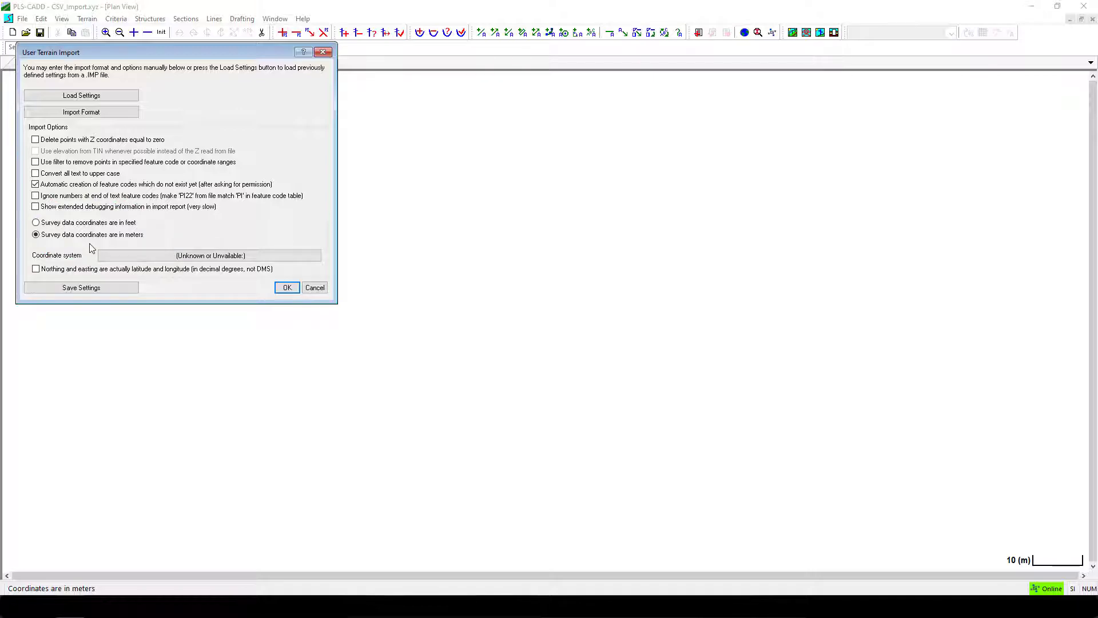
Step: Cancel the terrain import and set the unit system in the preferences to Imperial (U.S.)
left_click(315, 287)
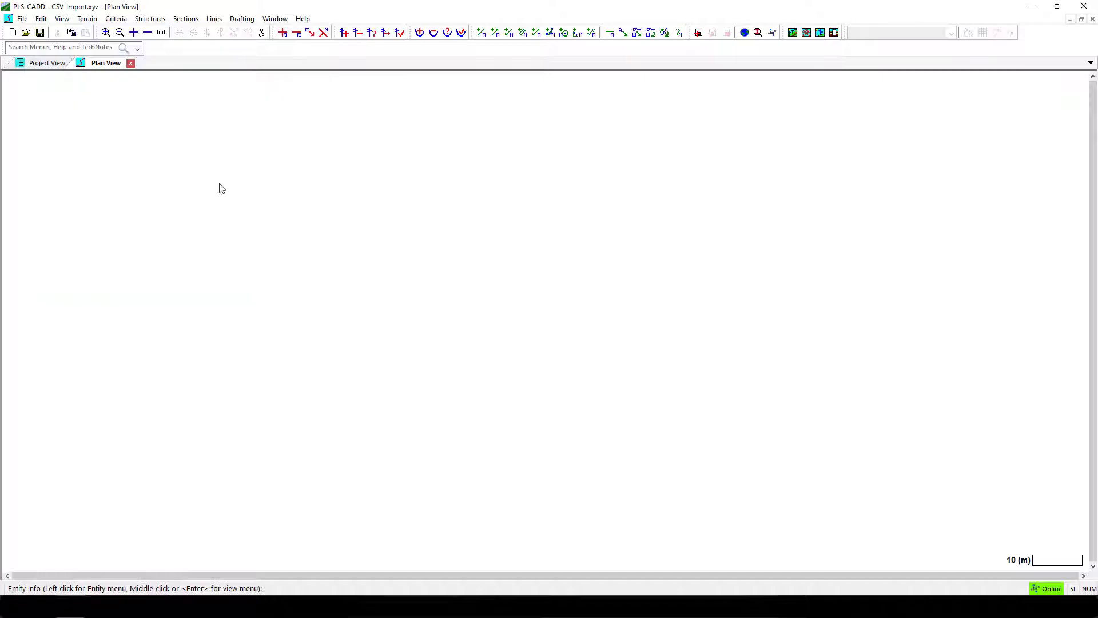
left_click(23, 20)
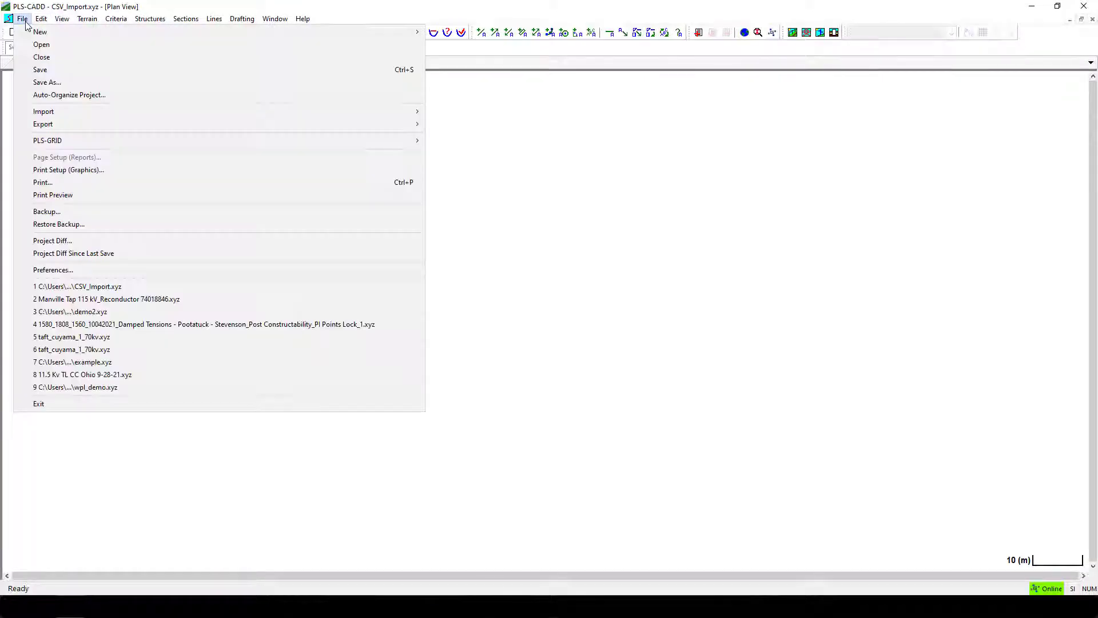
left_click(93, 270)
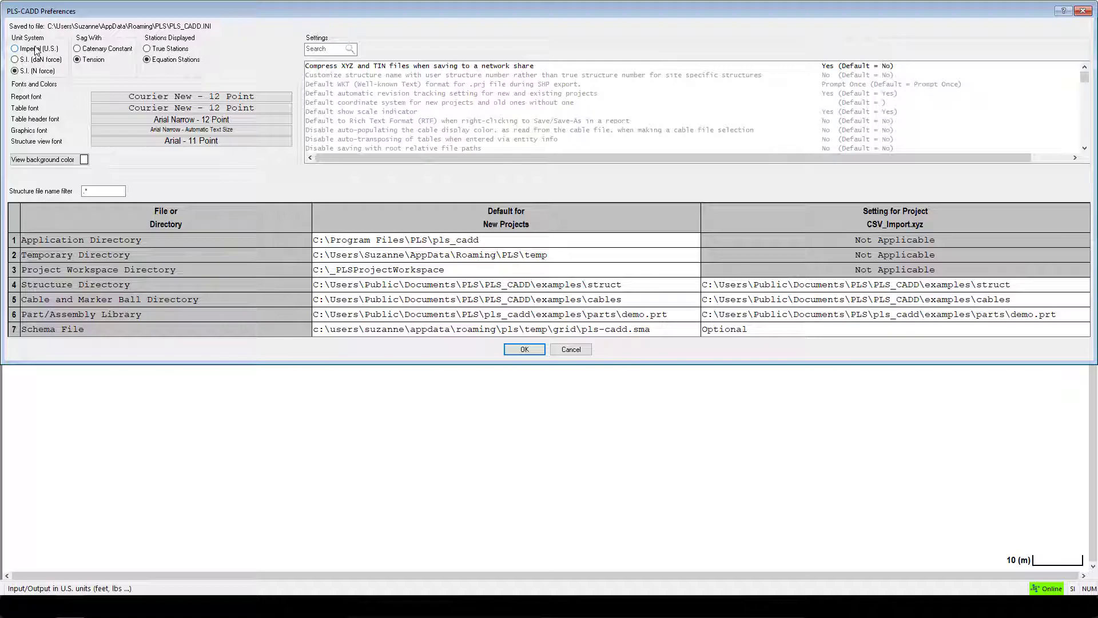
left_click(515, 350)
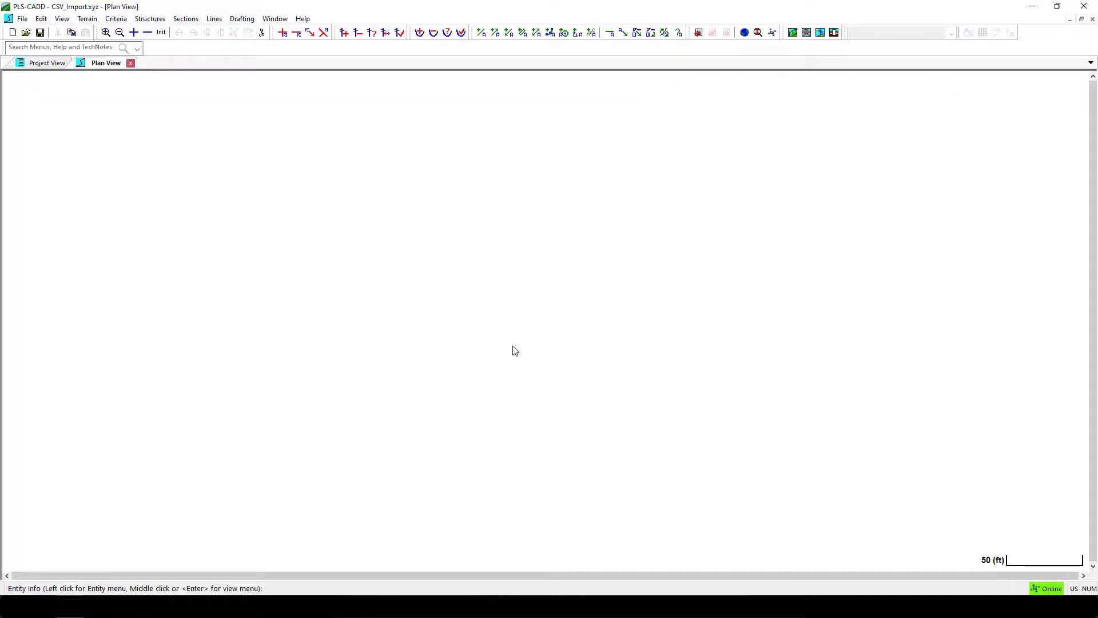
Step: Start merging XYZ points from user defined XYZ files, choosing PNEZHD_USft_WISouth_NAD27.csv as the source
left_click(85, 19)
mouse_move(115, 57)
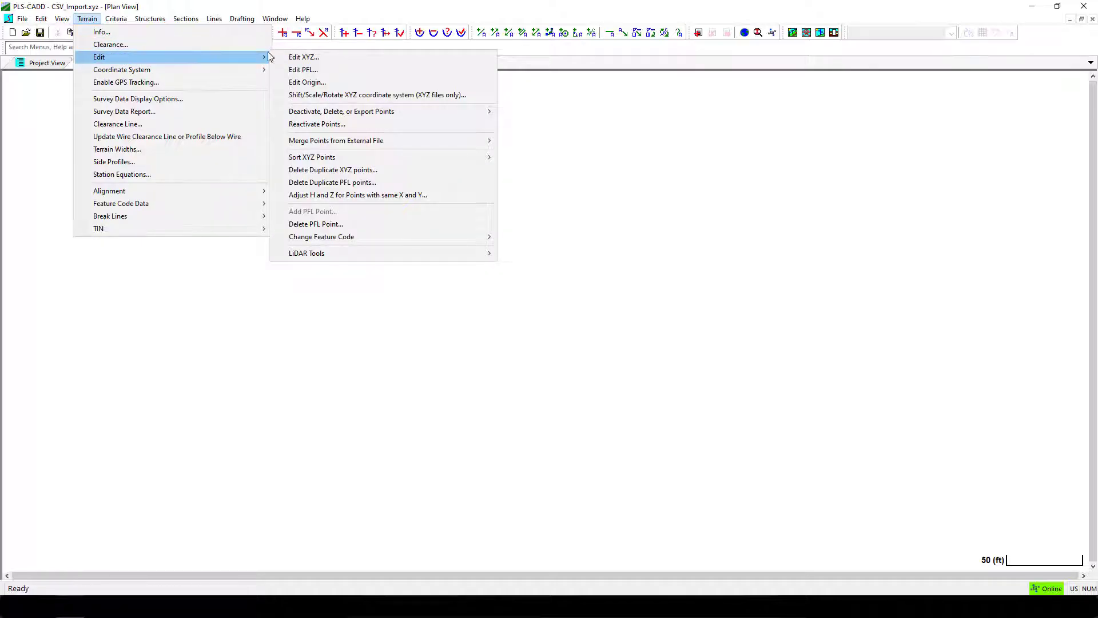
mouse_move(460, 139)
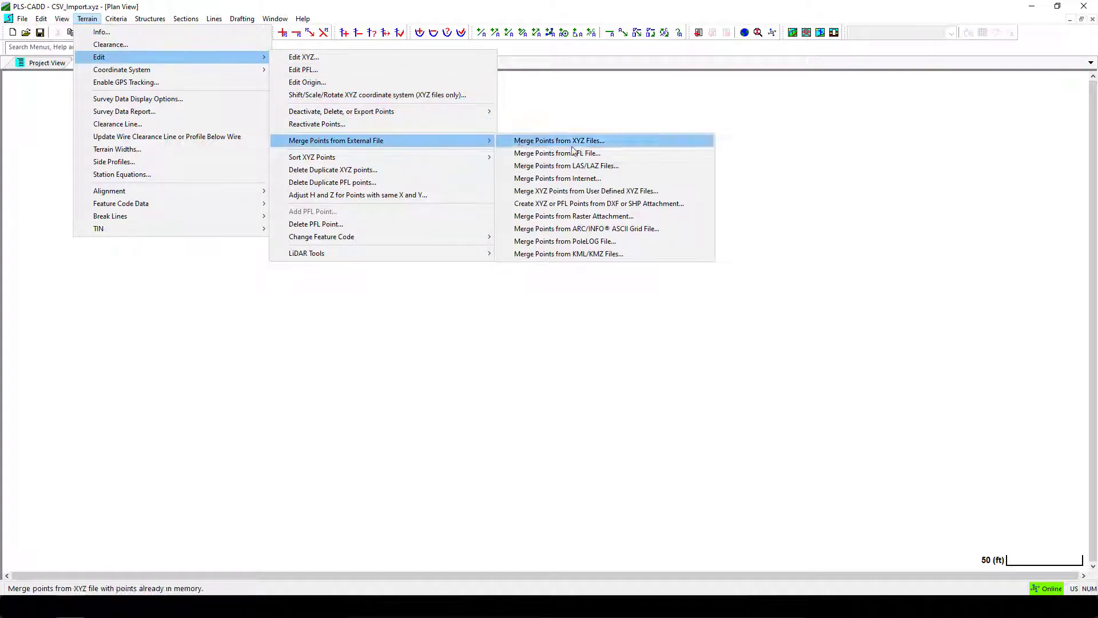
left_click(674, 192)
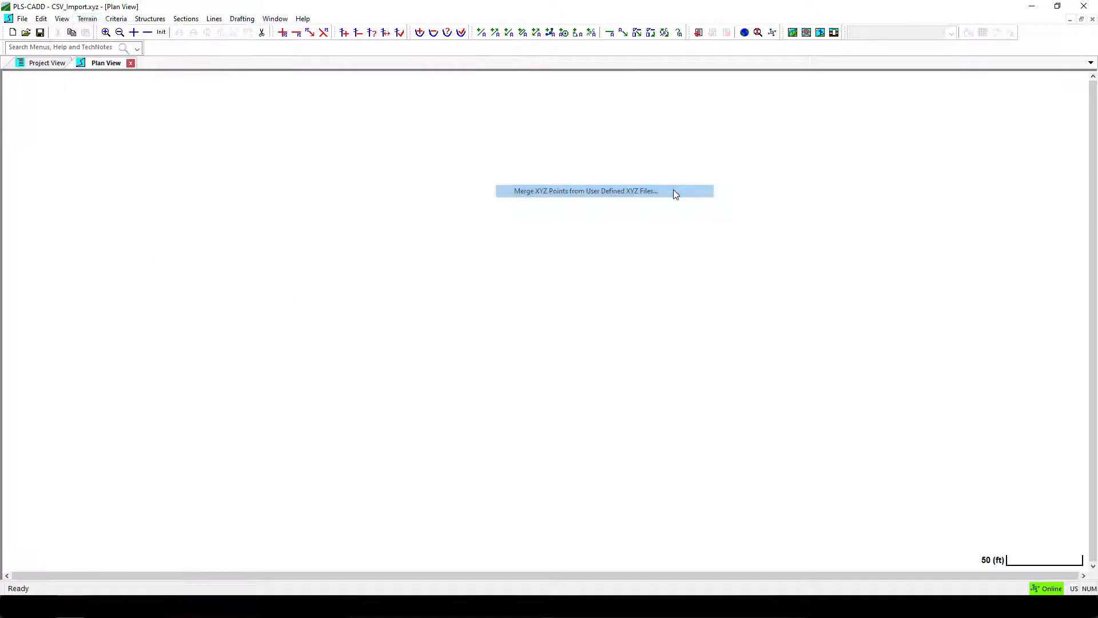
double_click(198, 107)
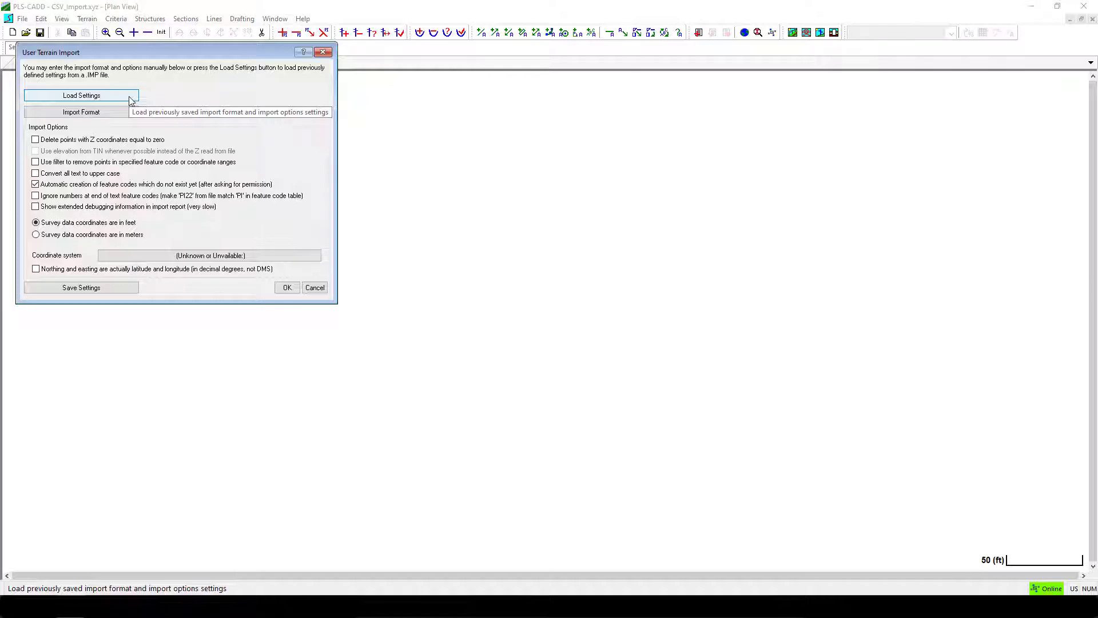
Step: Load the saved import settings from CSV_Import.imp and specify that the survey data coordinates are in feet
left_click(115, 96)
double_click(164, 238)
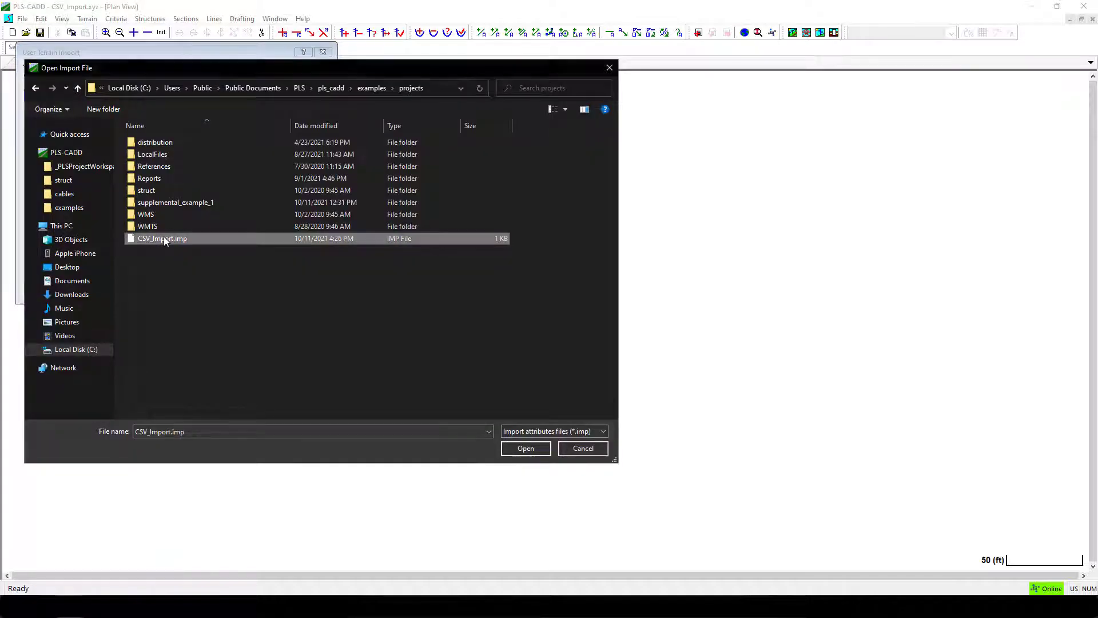
left_click(122, 223)
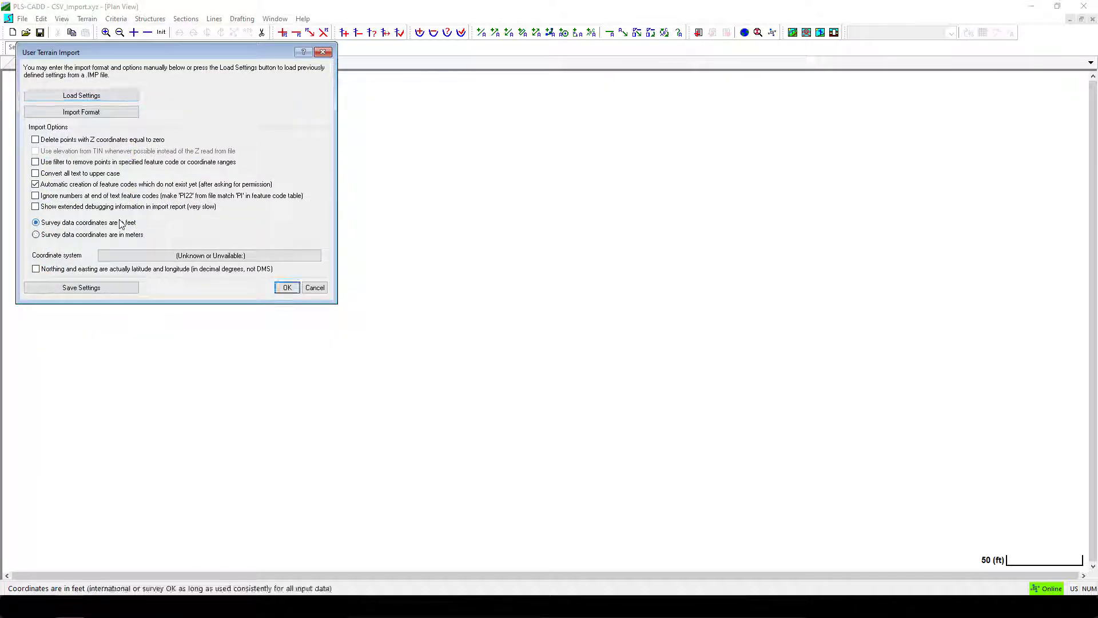
Step: Set the survey data's coordinate system to State Plane NAD27, zone 4802: Wisconsin Central
left_click(243, 256)
left_click(191, 101)
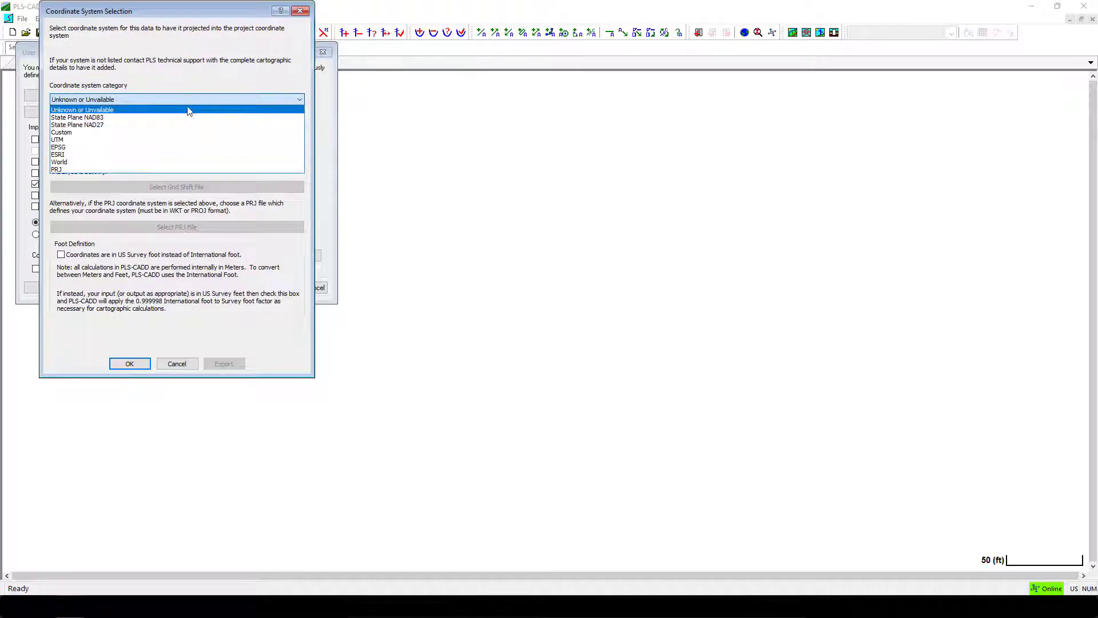
left_click(179, 120)
left_click(163, 148)
scroll(167, 342, "down", 10)
scroll(166, 342, "down", 17)
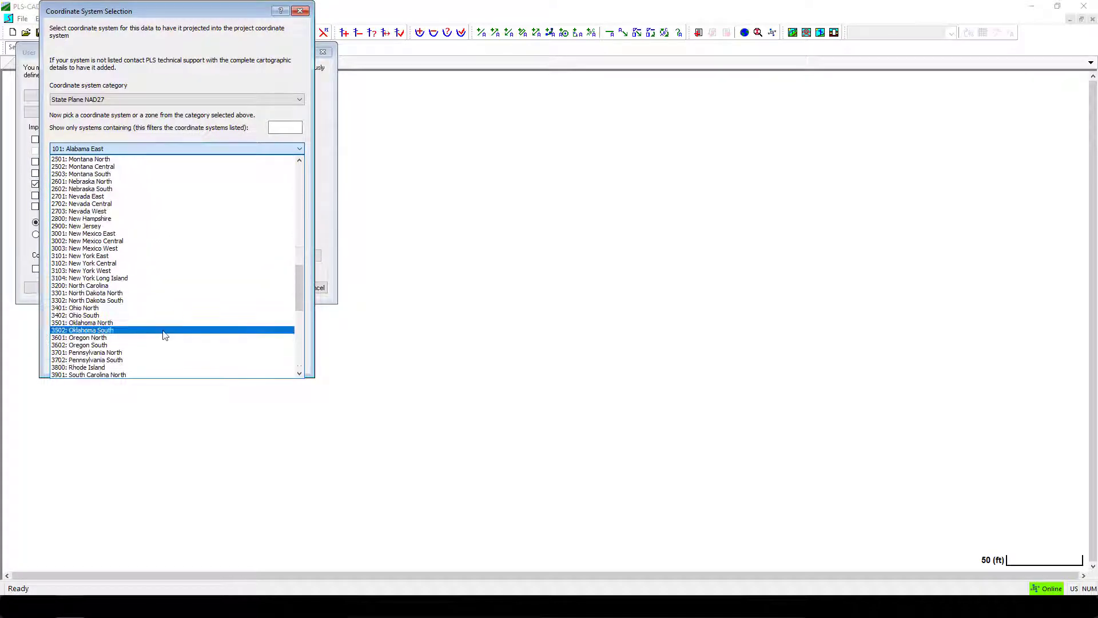
scroll(160, 327, "down", 5)
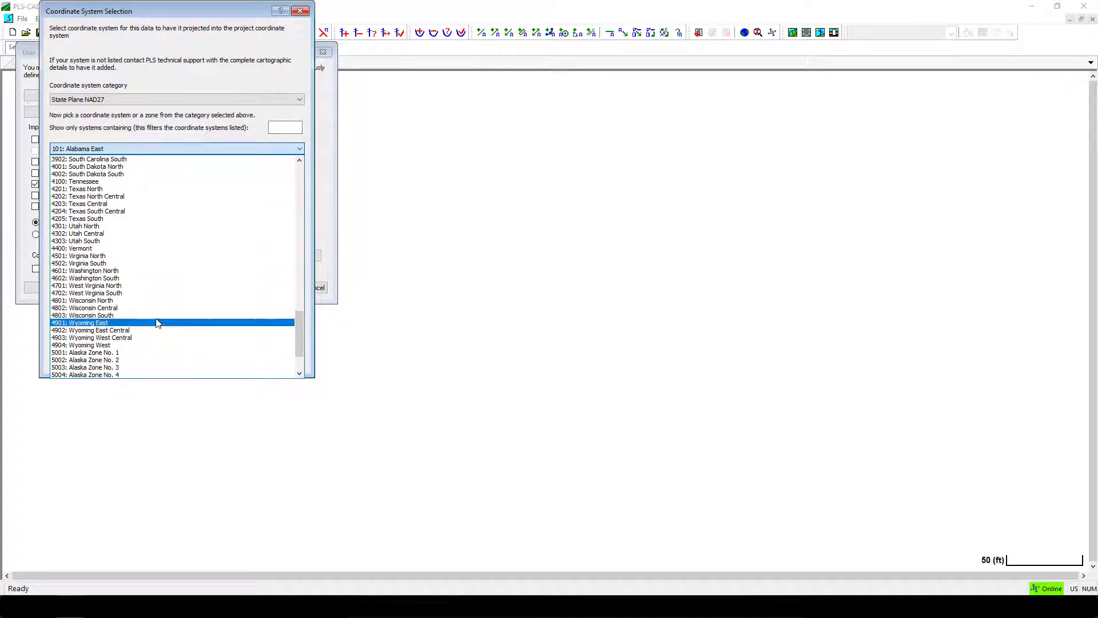
left_click(157, 311)
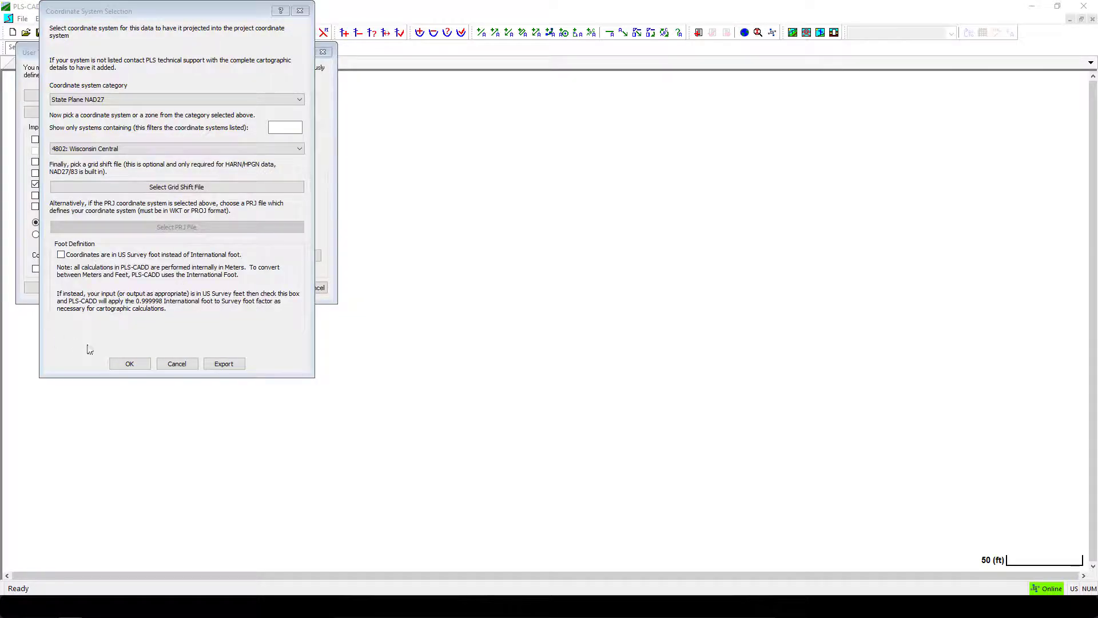
left_click(129, 364)
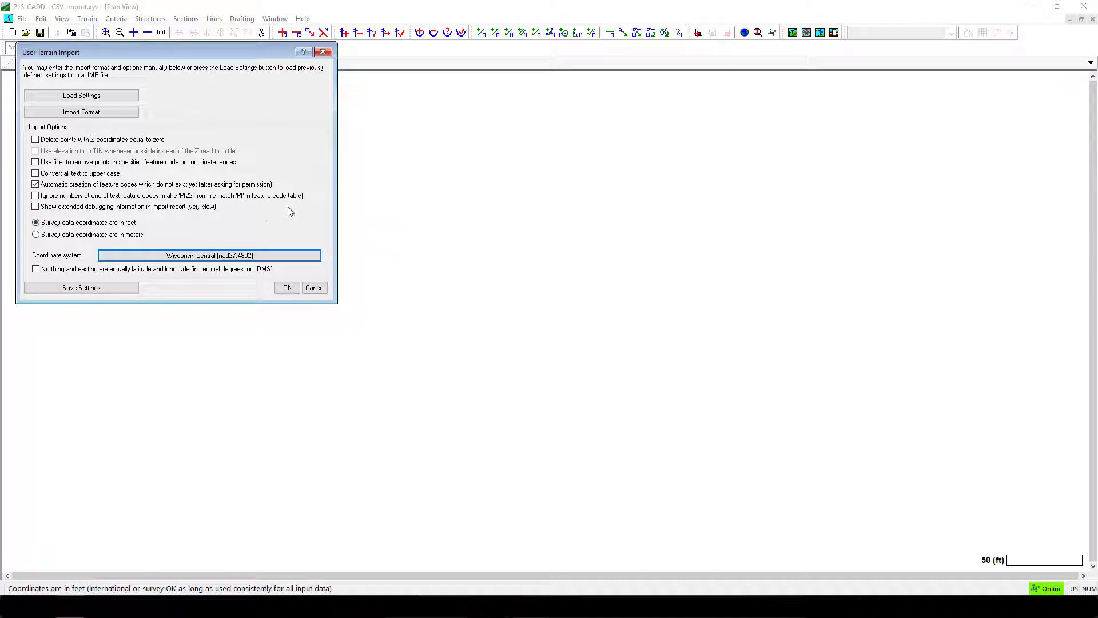
Step: Run the terrain import without saving the import parameters and dismiss the import summary message
left_click(286, 288)
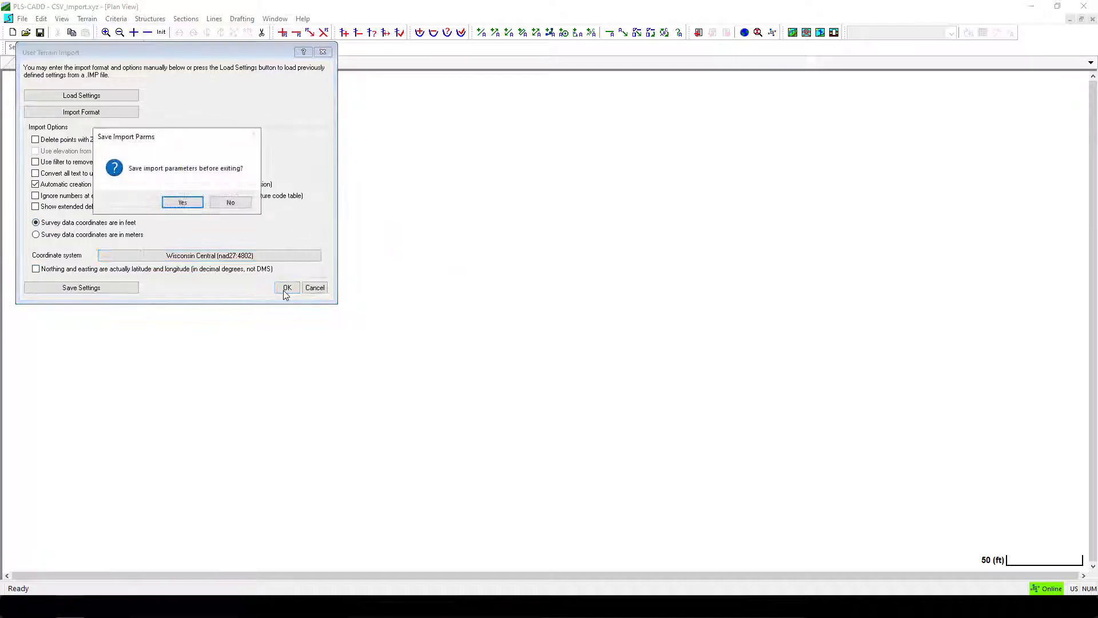
left_click(231, 202)
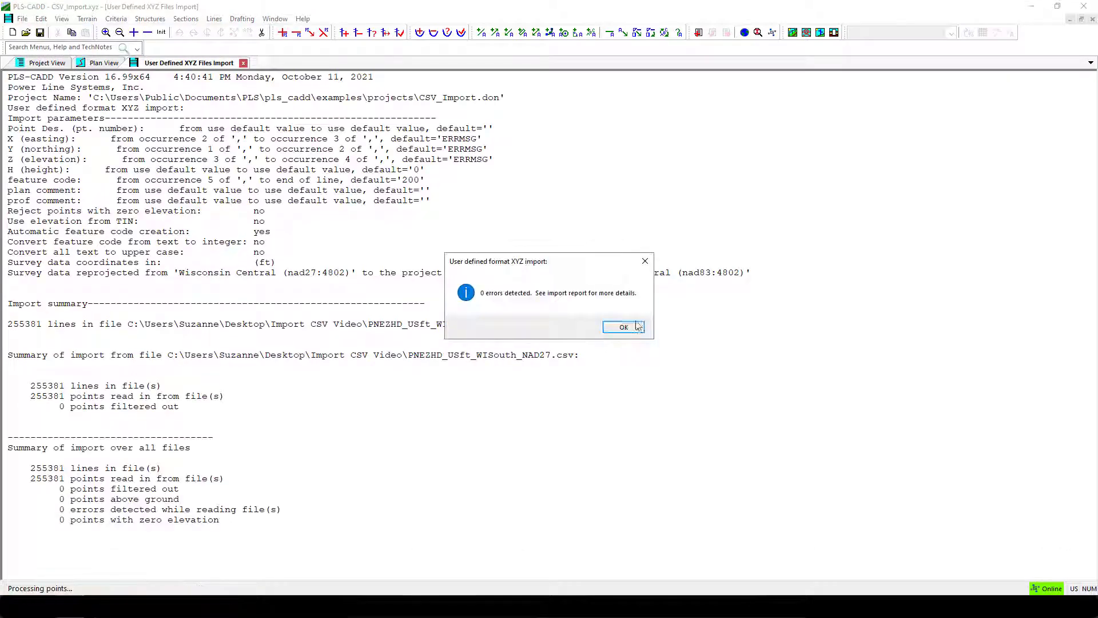
left_click(626, 328)
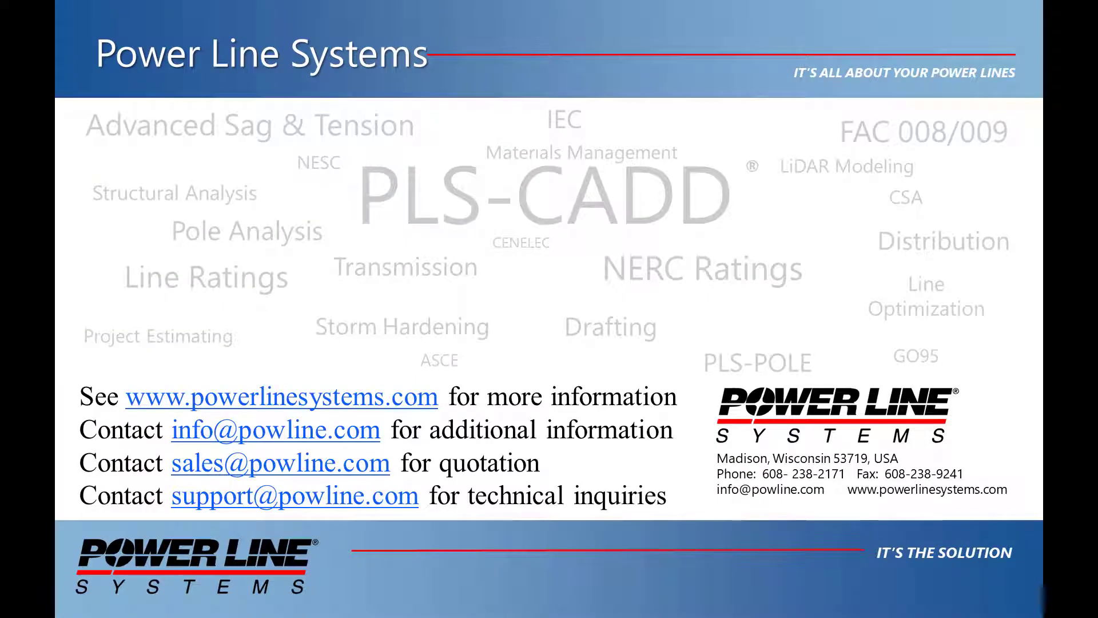